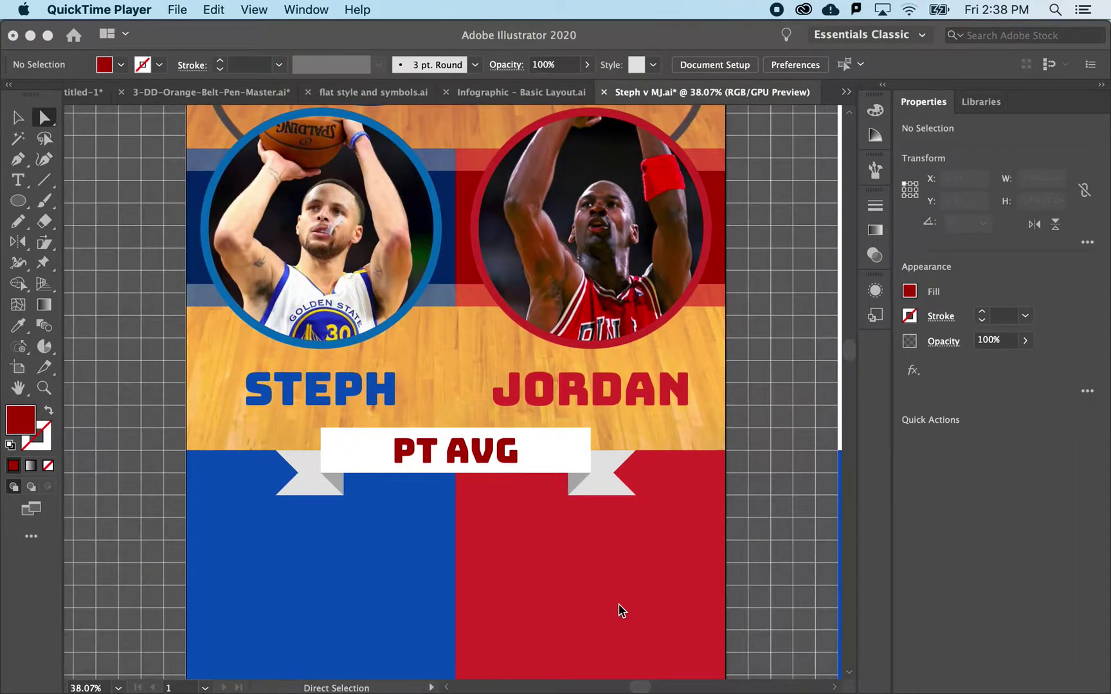
Step: Show the transparency grid and pan around the artboards to find the court photo
left_click(619, 604)
scroll(620, 604, "down", 5)
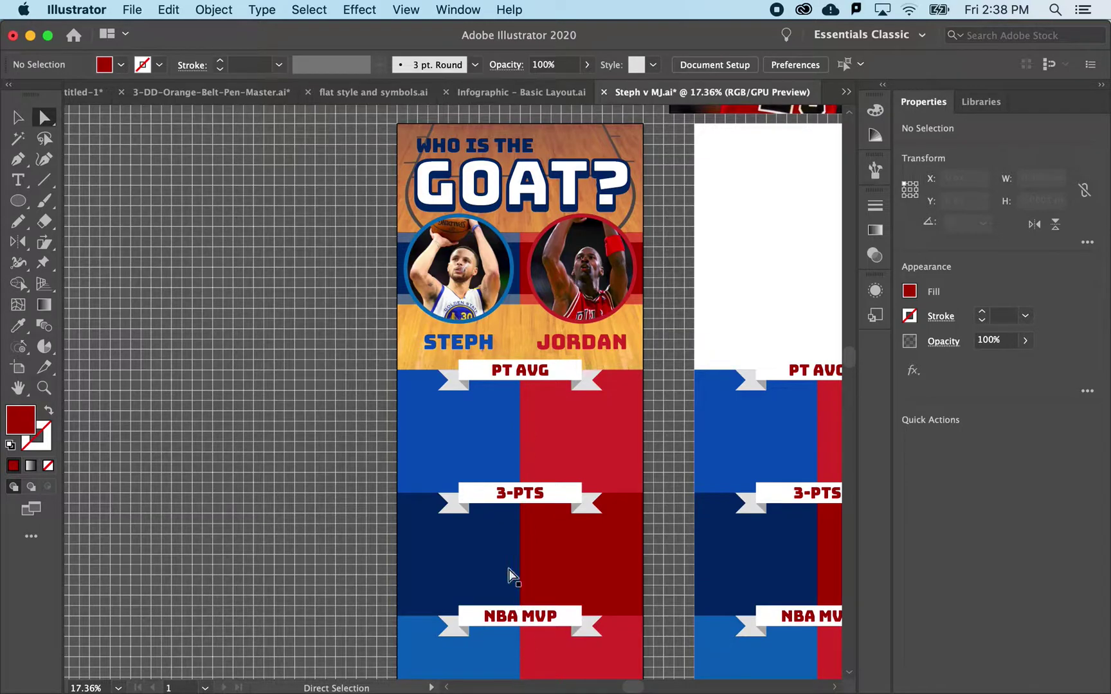
scroll(512, 389, "up", 3)
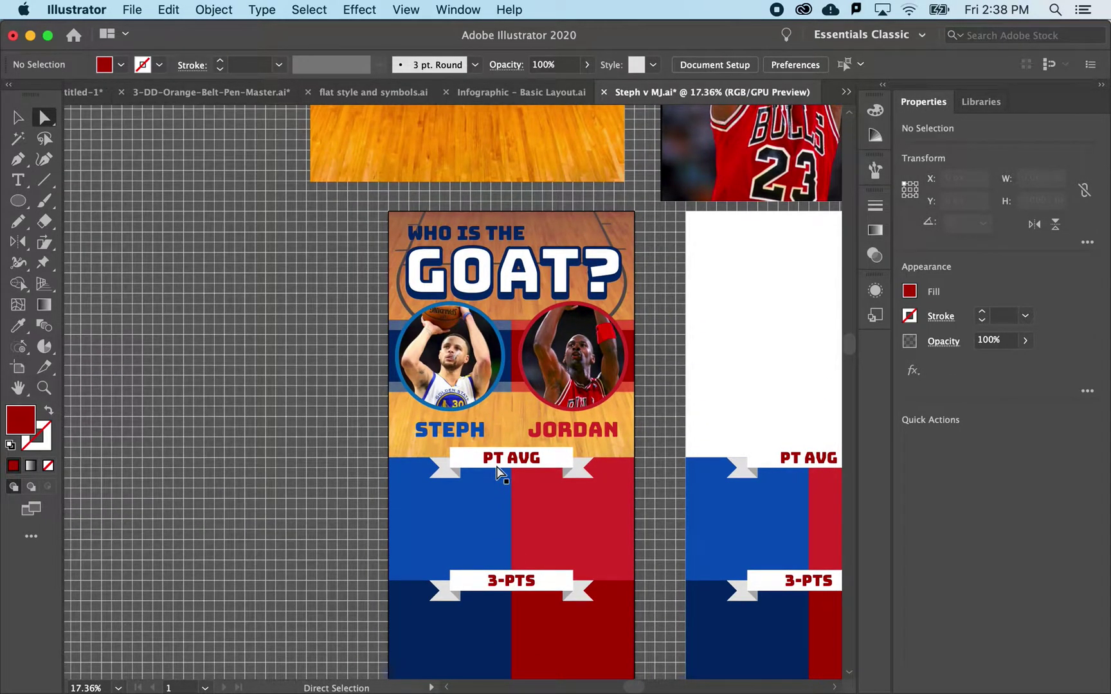
scroll(498, 471, "up", 3)
scroll(523, 489, "down", 3)
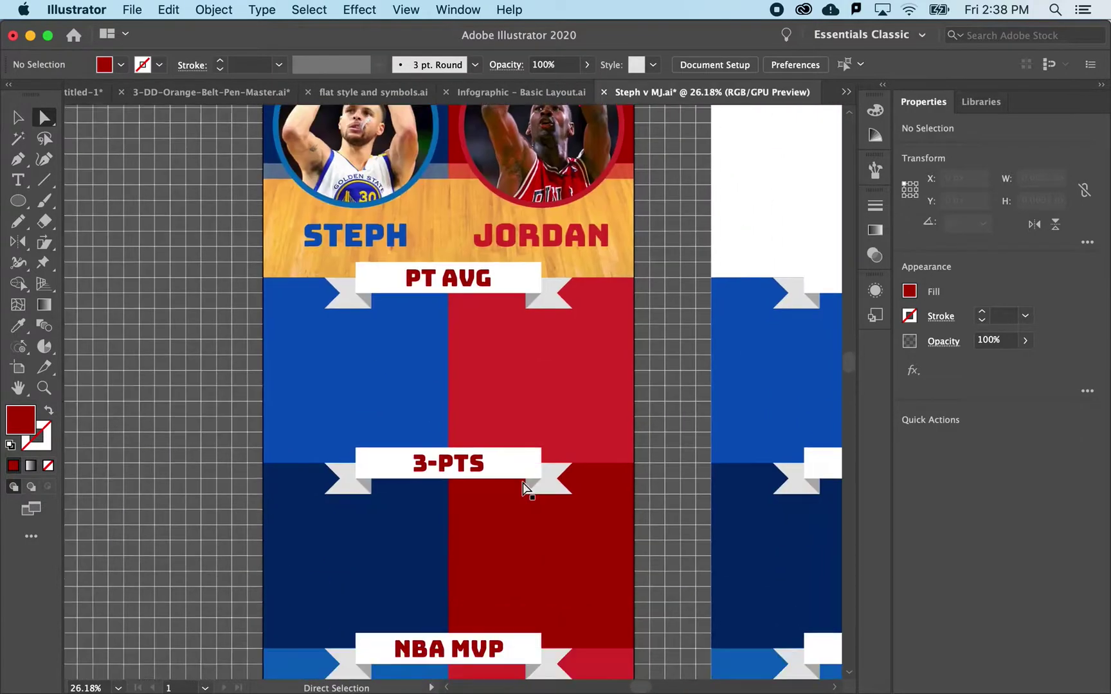
scroll(526, 488, "down", 3)
scroll(526, 485, "up", 6)
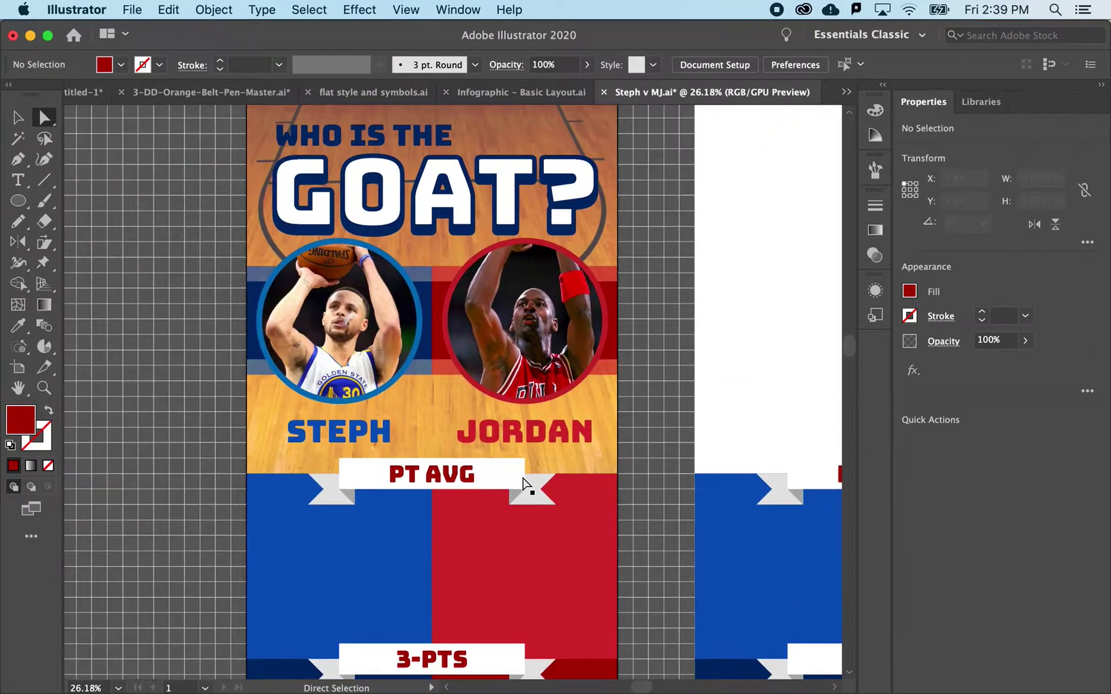
scroll(409, 381, "up", 3)
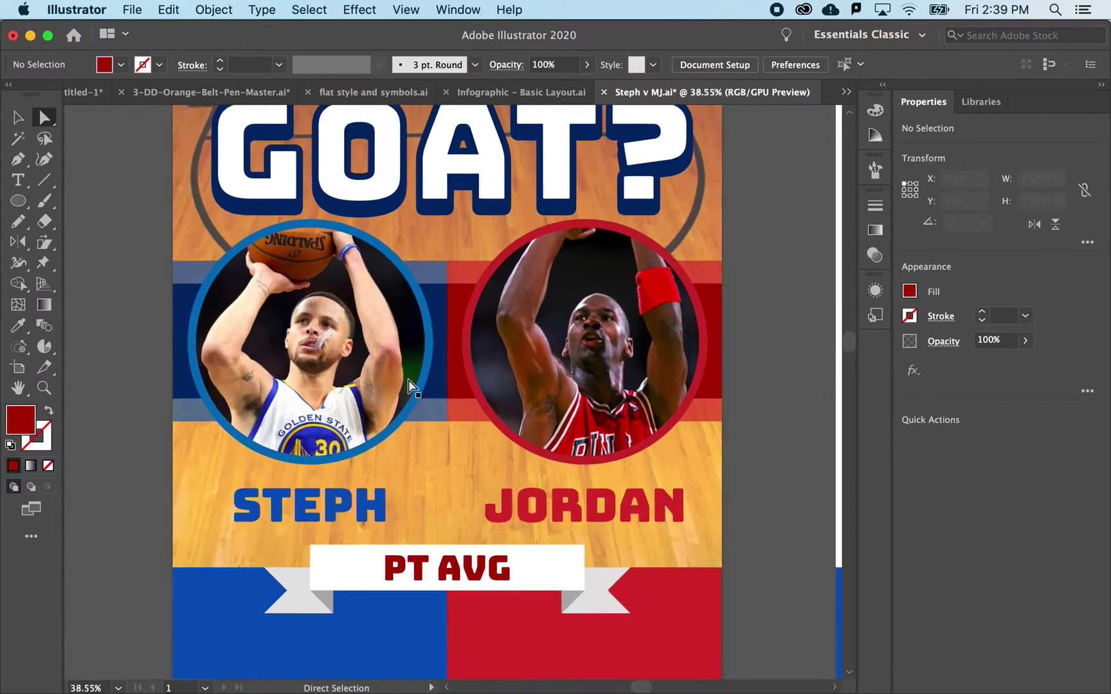
key("super+apostrophe")
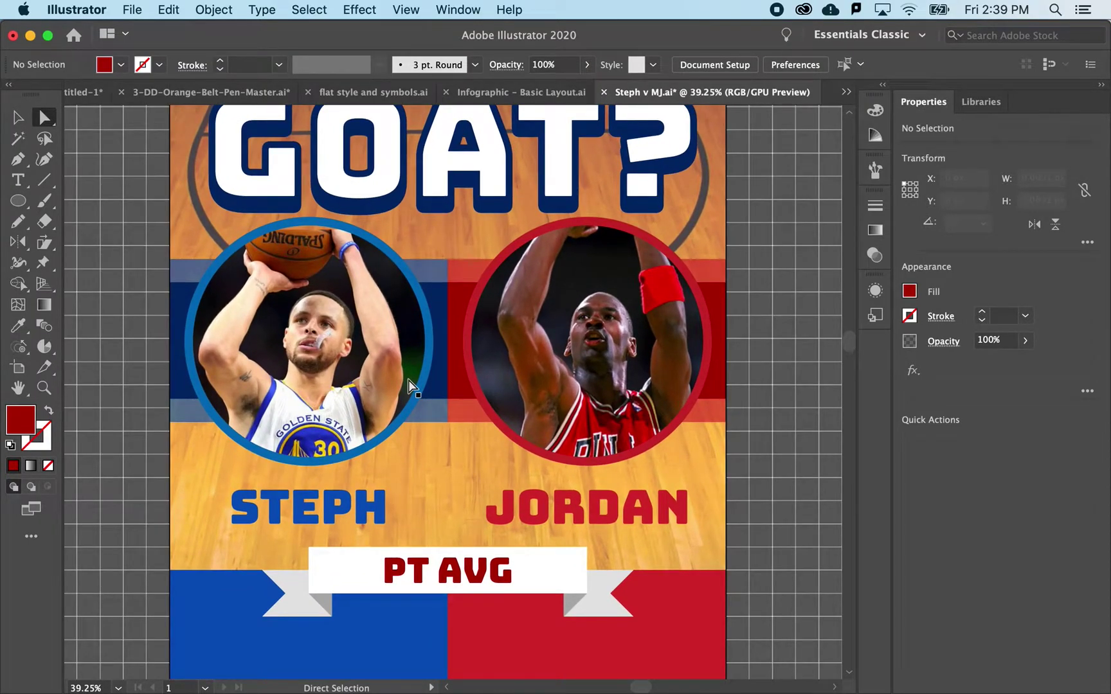
scroll(409, 381, "down", 1)
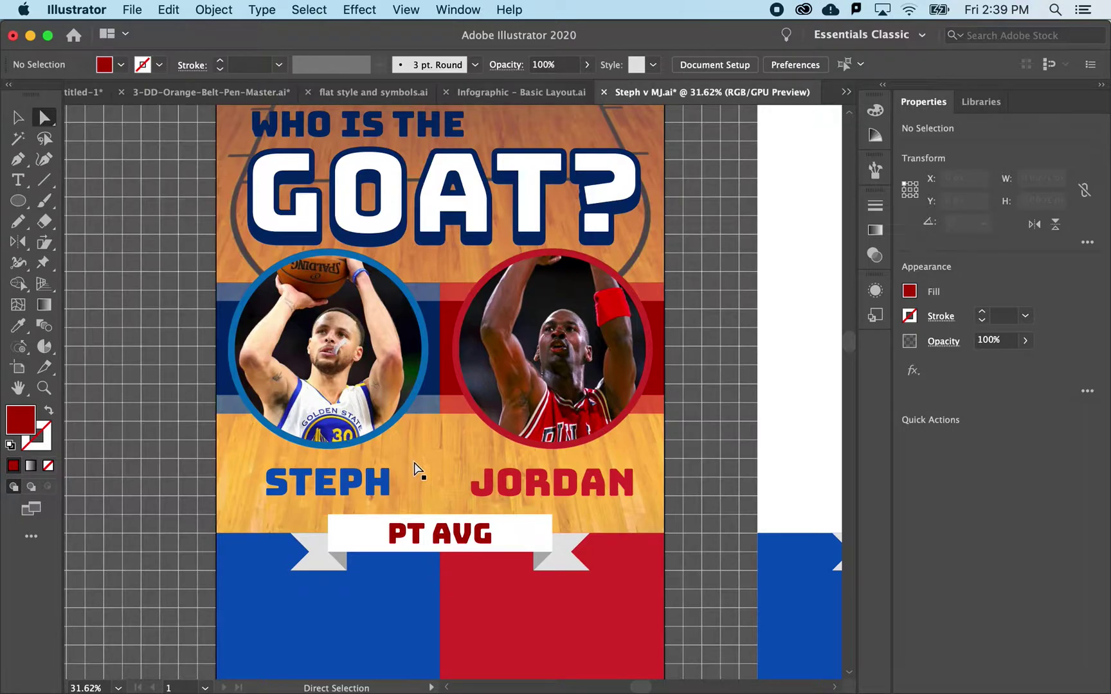
scroll(414, 463, "right", 10)
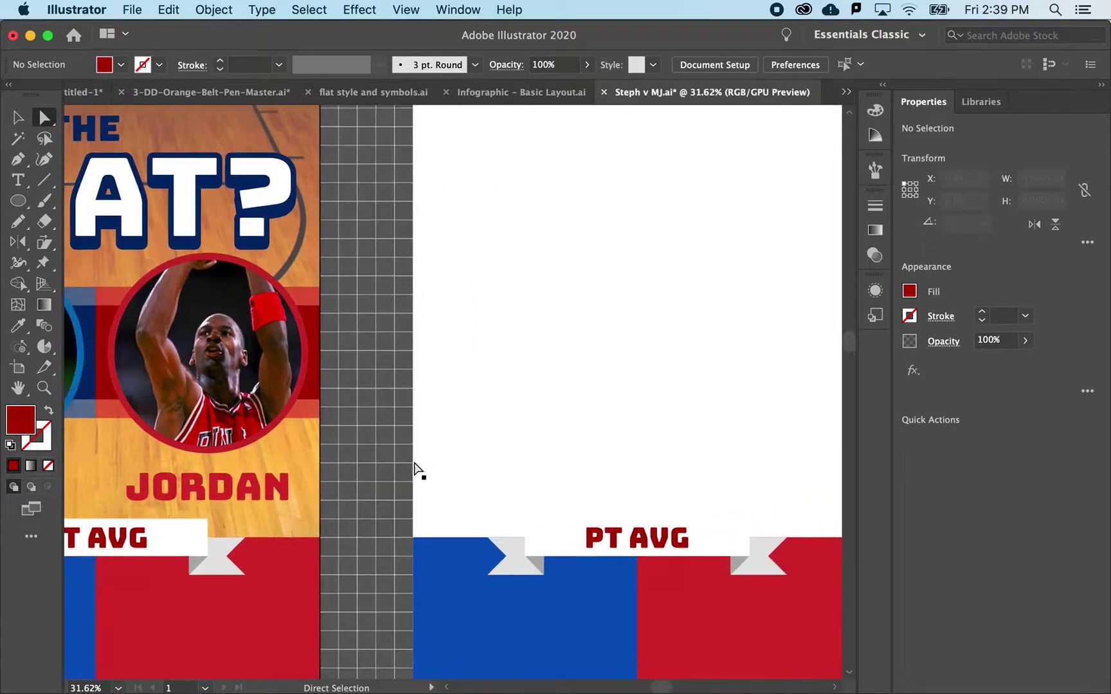
scroll(414, 463, "left", 10)
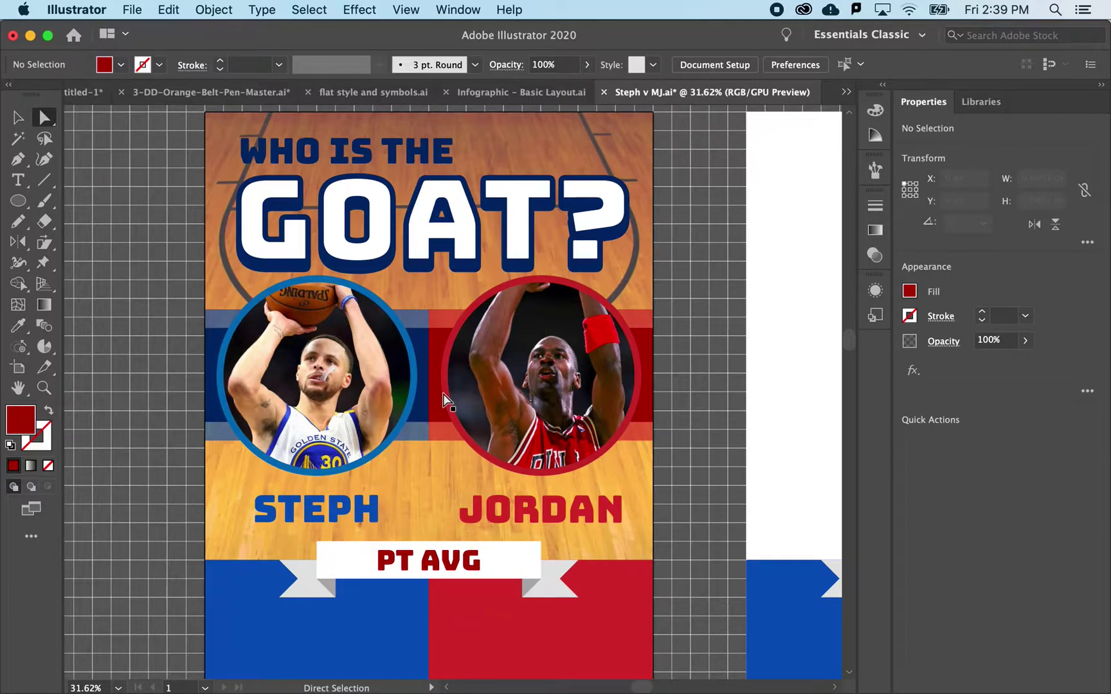
scroll(443, 400, "right", 2)
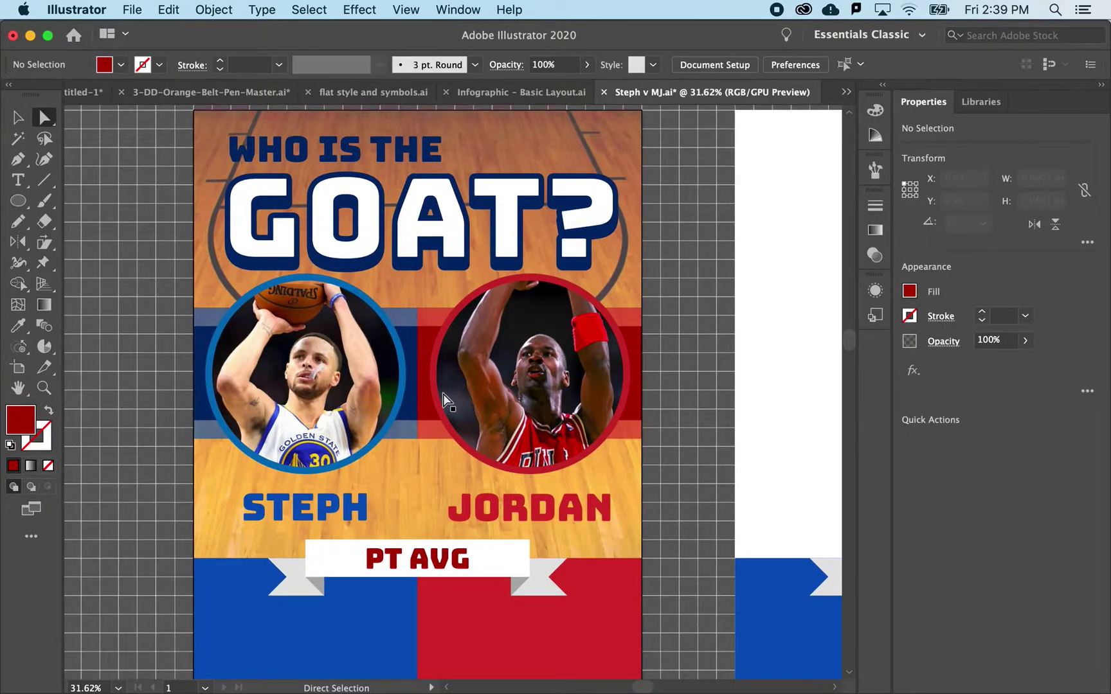
scroll(444, 400, "down", 5)
scroll(444, 399, "right", 3)
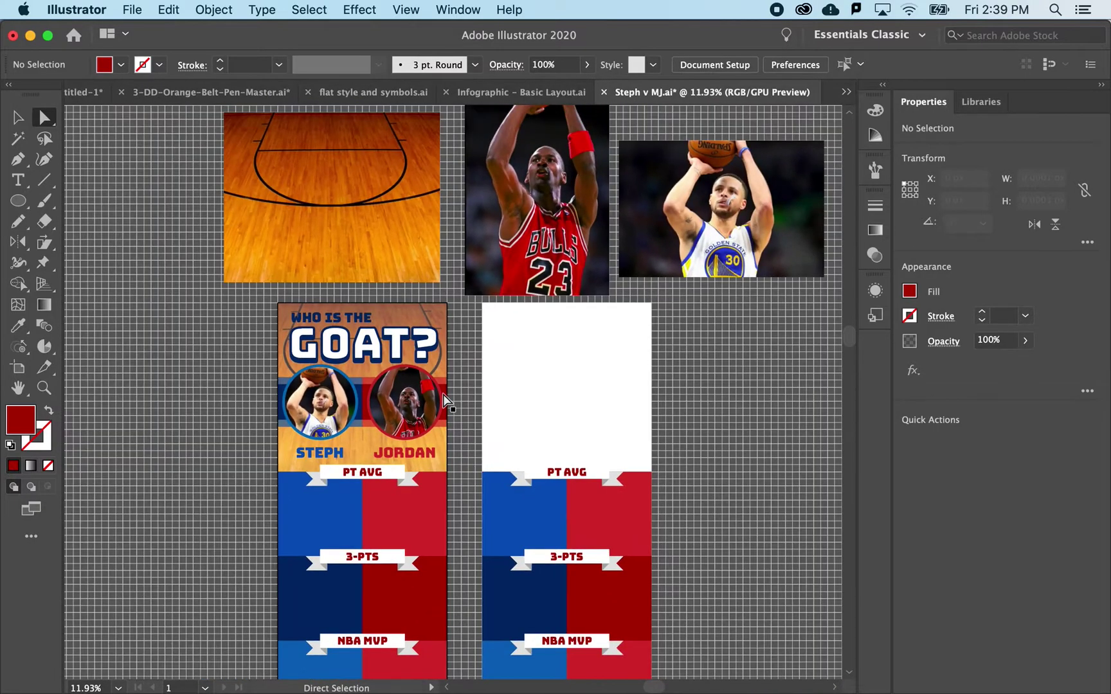
scroll(444, 400, "up", 3)
scroll(553, 263, "up", 1)
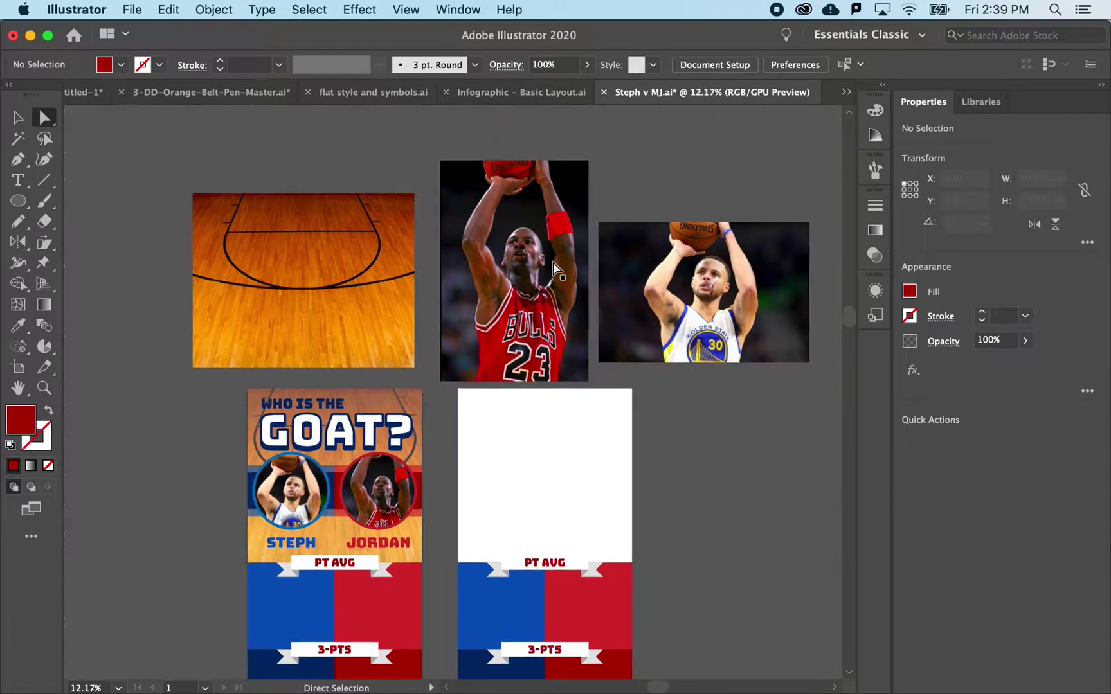
scroll(553, 262, "right", 3)
scroll(560, 265, "up", 2)
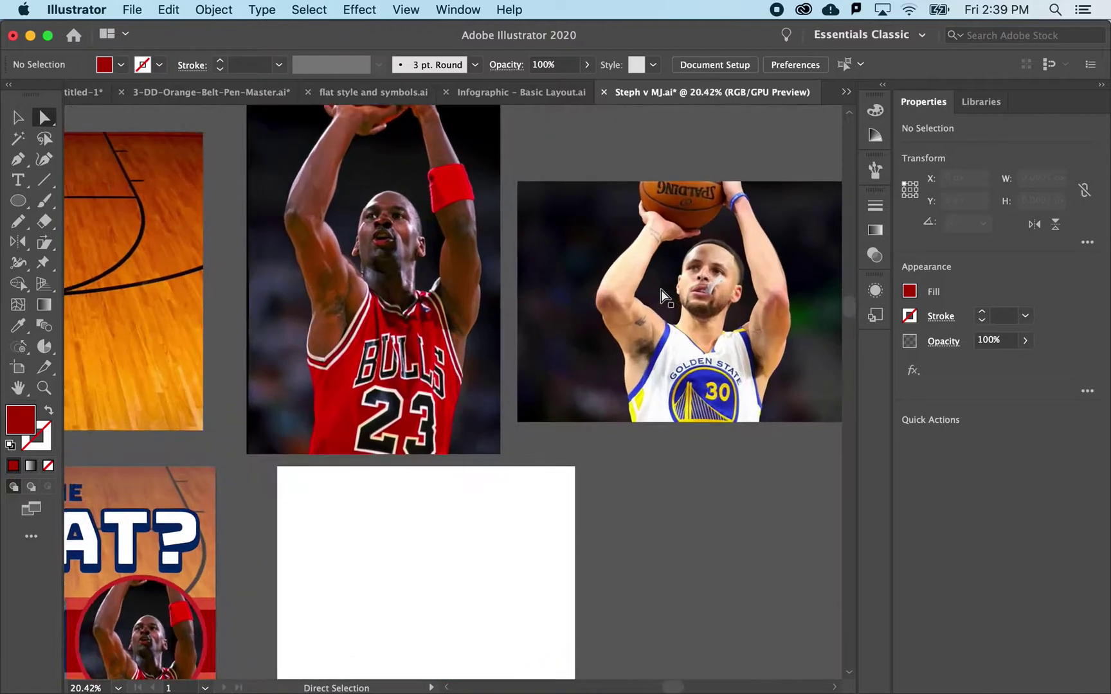
scroll(663, 295, "up", 1)
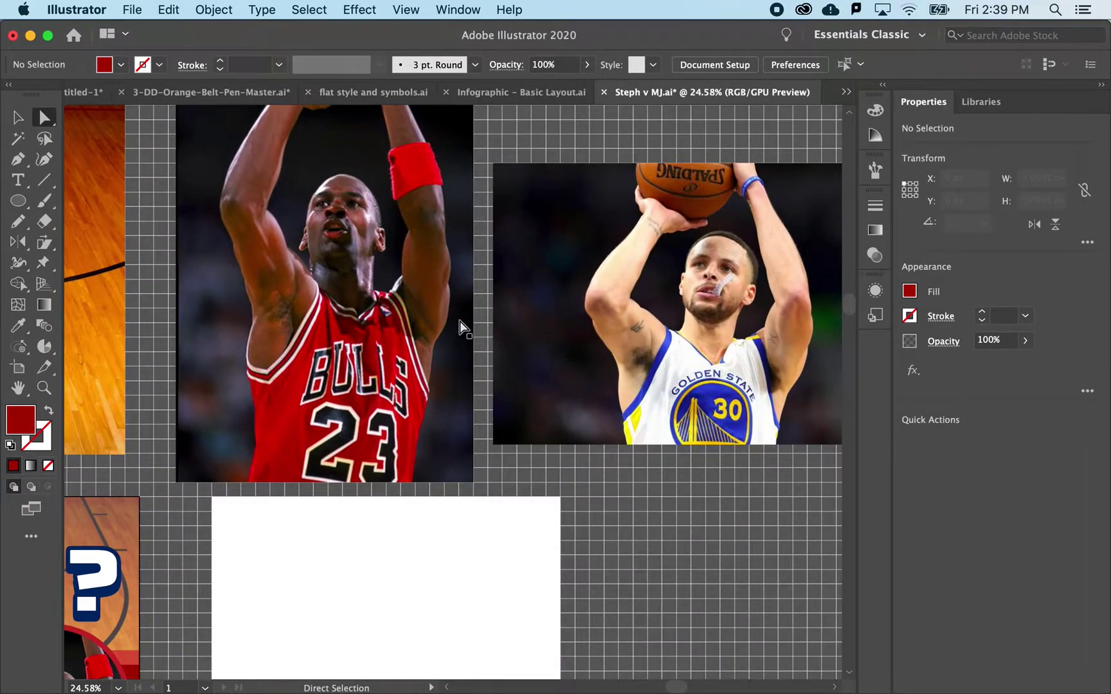
scroll(456, 328, "left", 5)
scroll(457, 328, "down", 3)
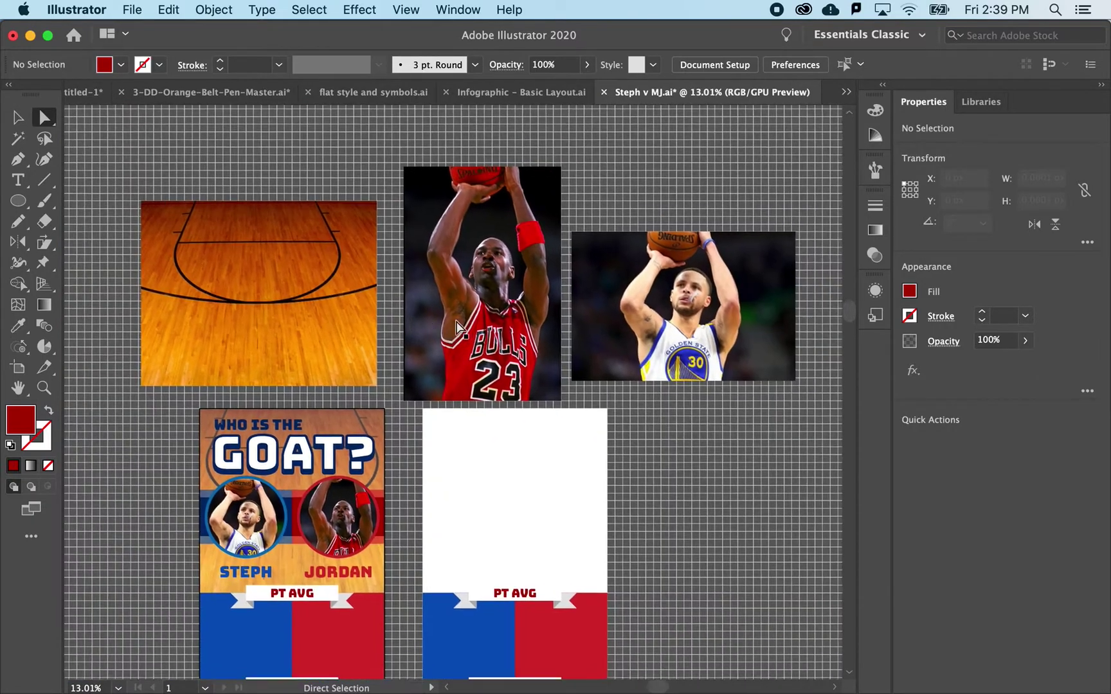
scroll(456, 325, "left", 1)
scroll(456, 325, "down", 1)
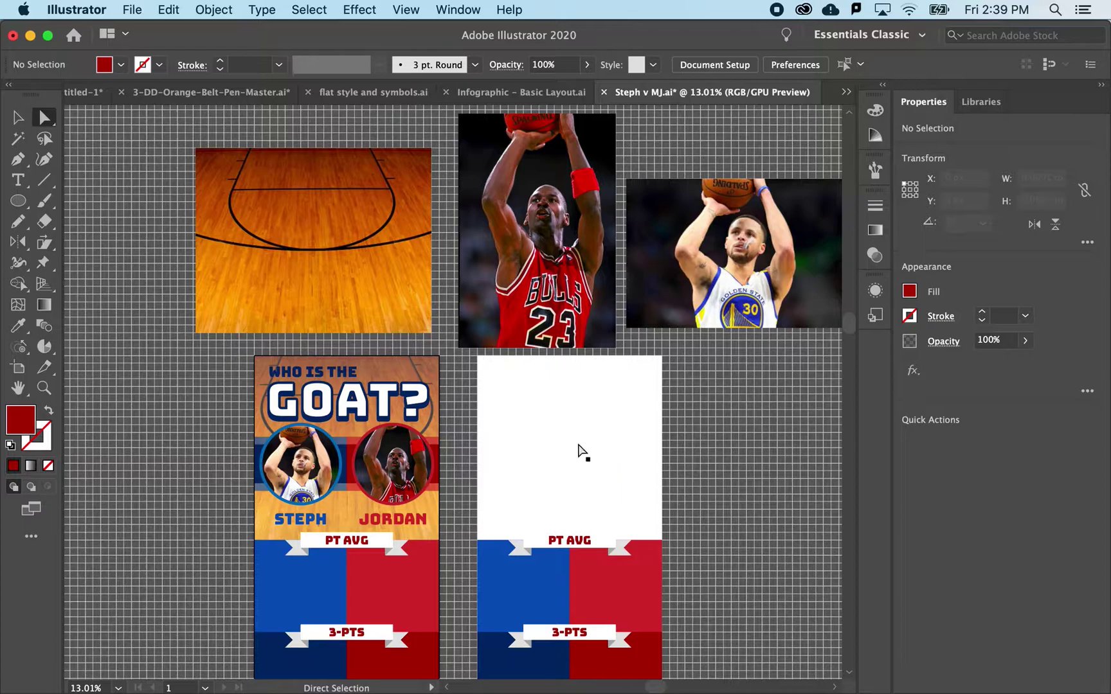
scroll(581, 484, "up", 2)
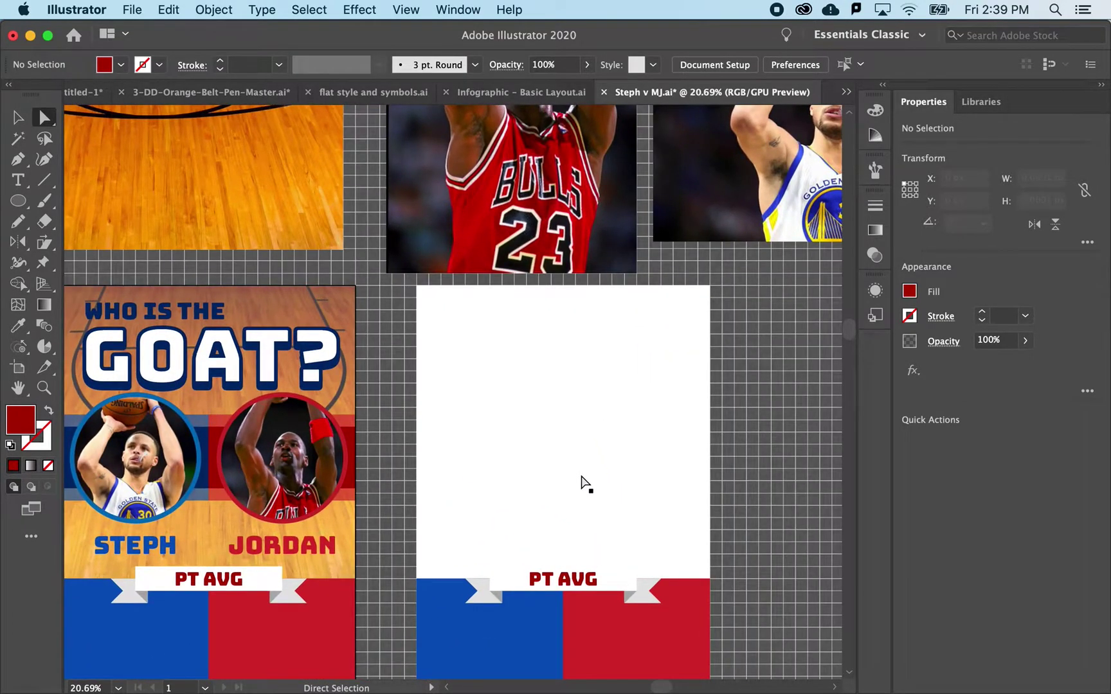
scroll(582, 484, "up", 1)
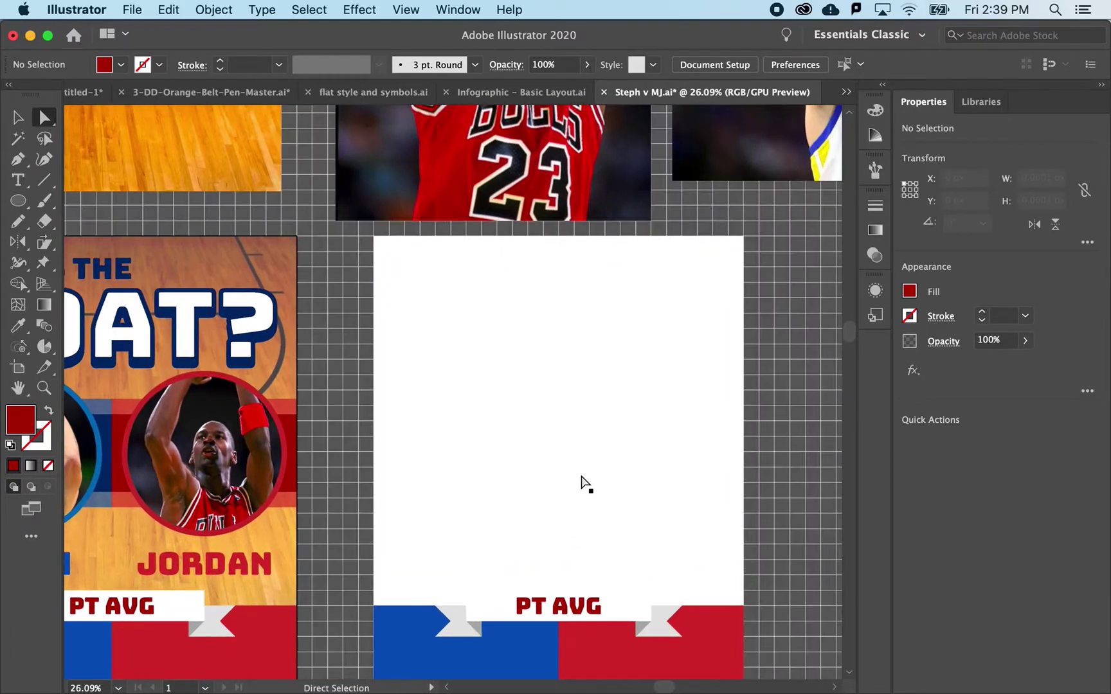
scroll(582, 483, "down", 1)
scroll(582, 484, "right", 1)
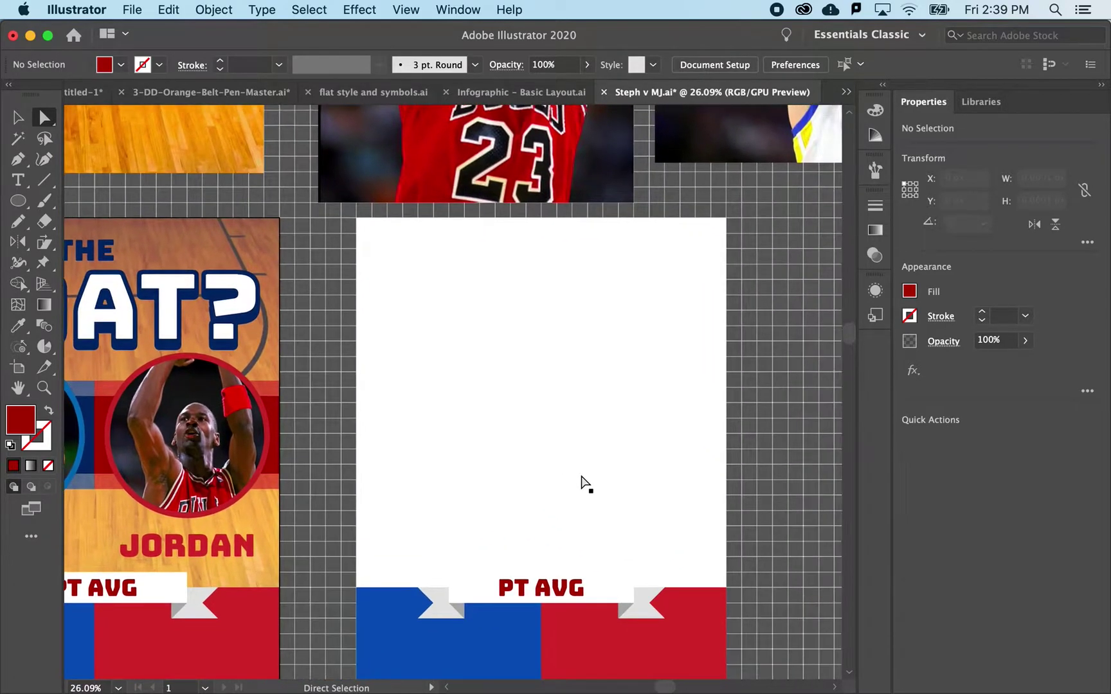
scroll(516, 396, "down", 3)
Step: Duplicate the court photo onto the second artboard's top and nudge it left into place
key("v")
left_click(248, 182)
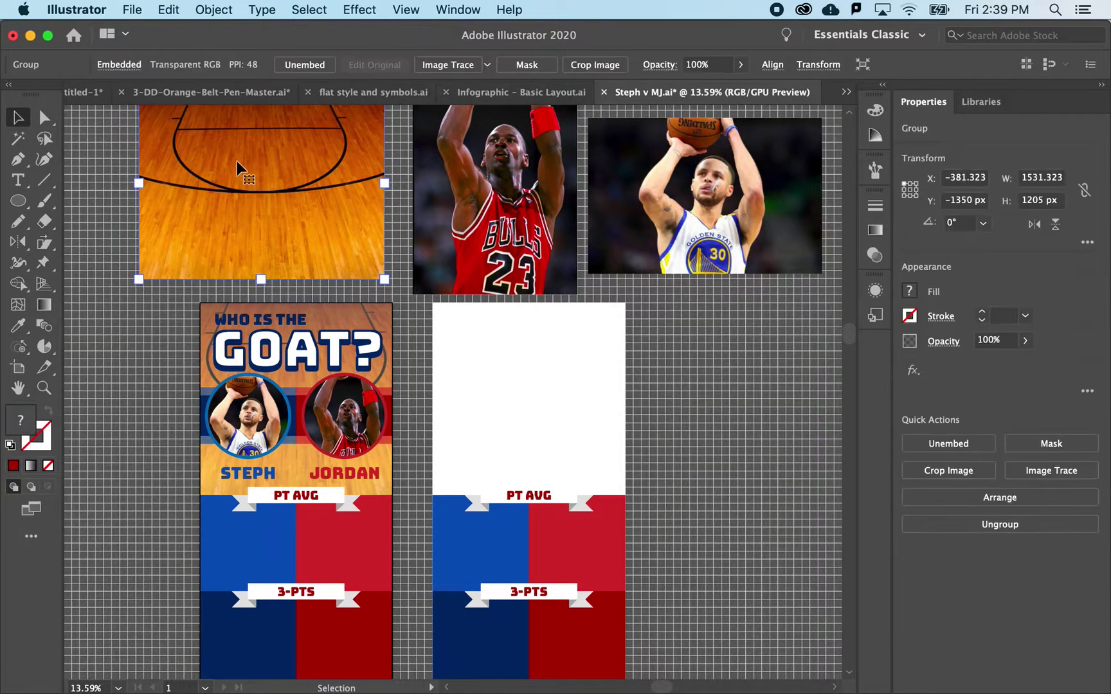
left_click_drag(239, 168, 502, 370)
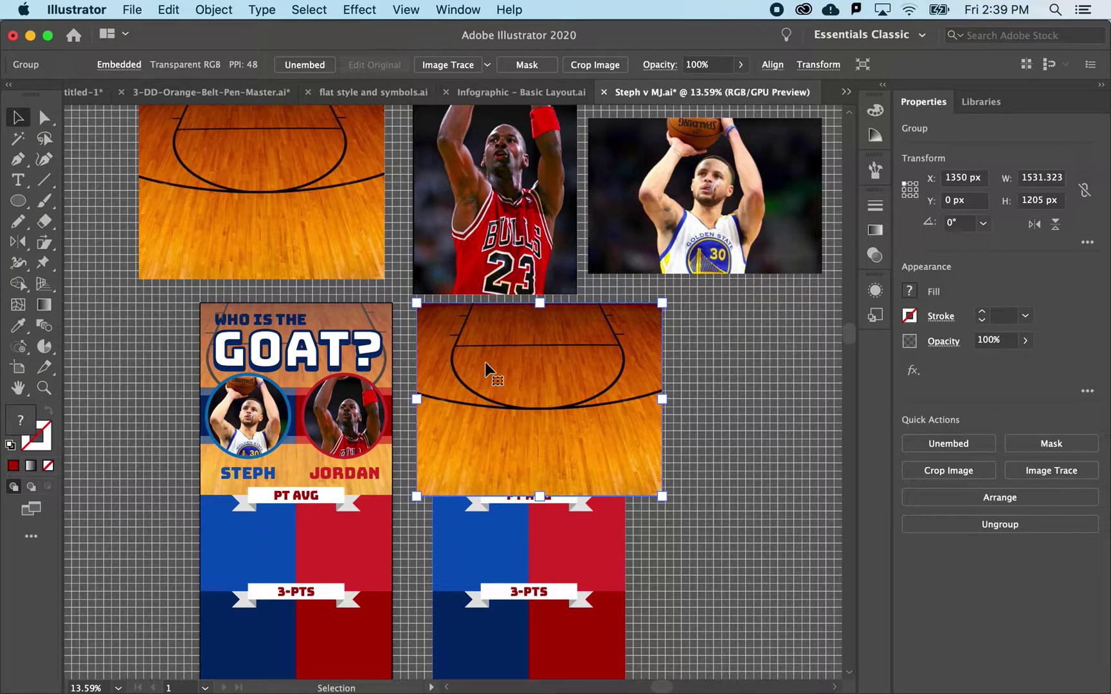
scroll(487, 370, "up", 2)
left_click_drag(480, 361, 519, 394)
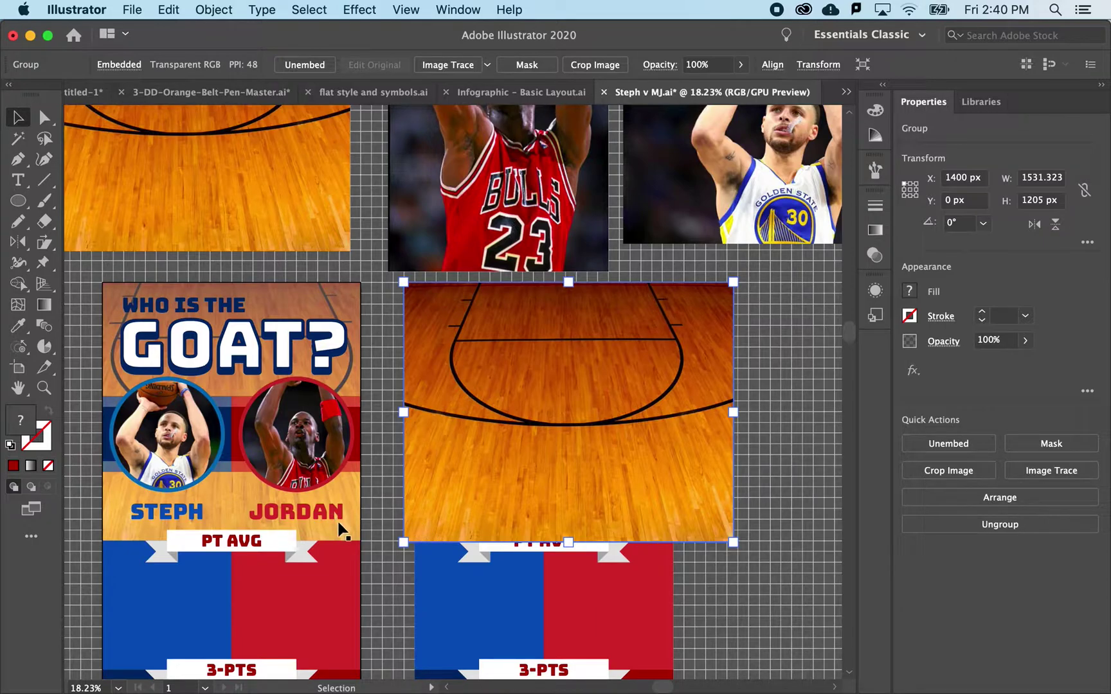
key("shift+Left")
key("shift+Left")
key("shift+Left")
key("shift+Left")
key("shift+Left")
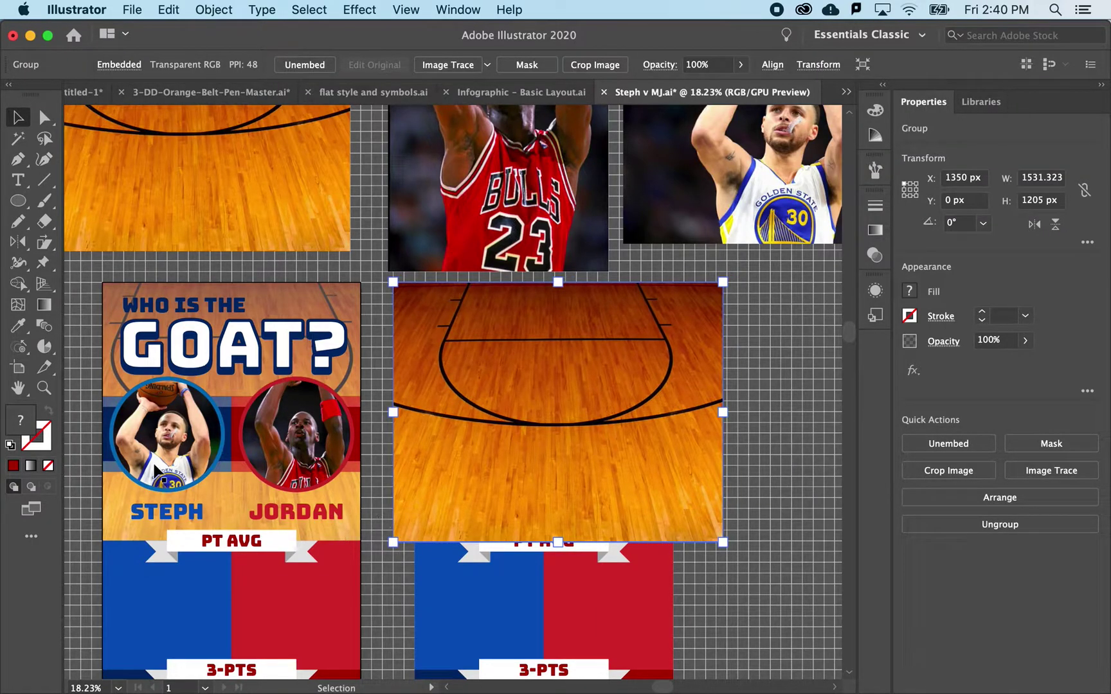
key("shift+Left")
key("shift+Left")
key("shift+Left")
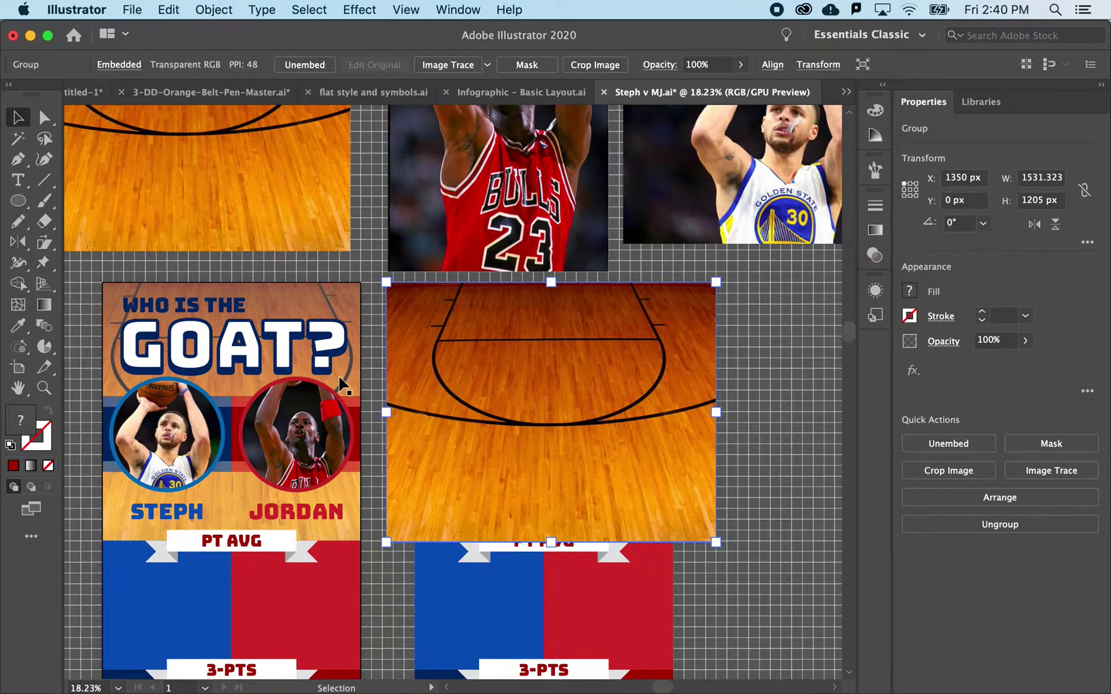
Step: Lower the court copy's opacity to 38%
left_click(1024, 340)
left_click_drag(1026, 364, 983, 364)
scroll(705, 443, "up", 3)
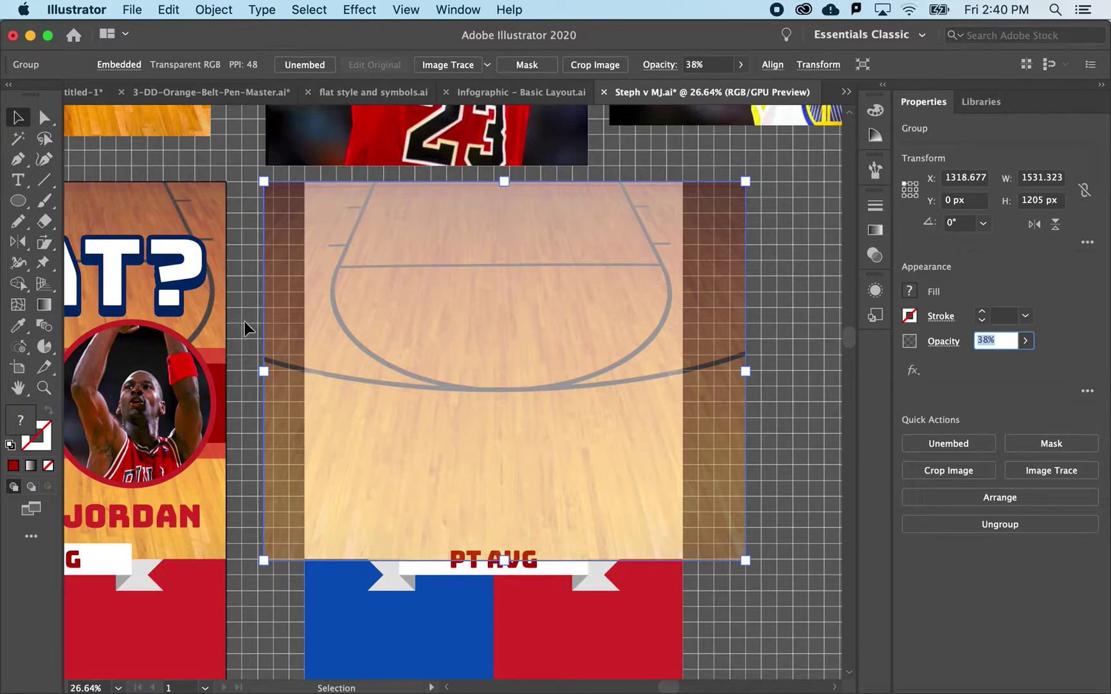
key("Left")
Step: Draw a red square over the faded court copy with the Rectangle tool
left_click(22, 205)
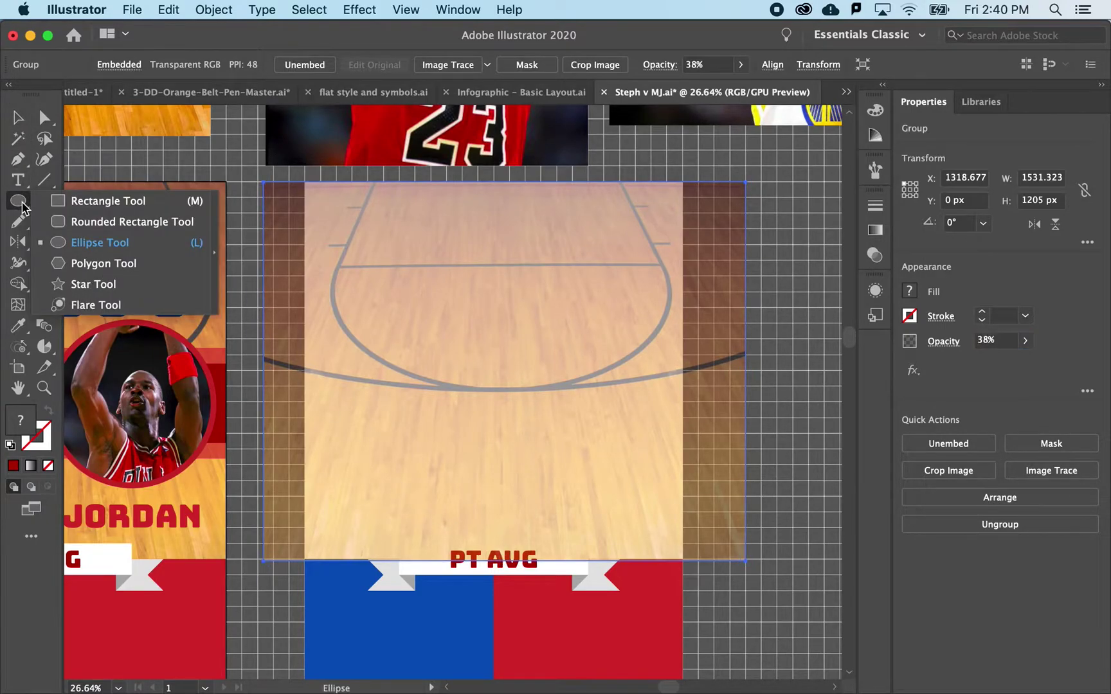
left_click(71, 202)
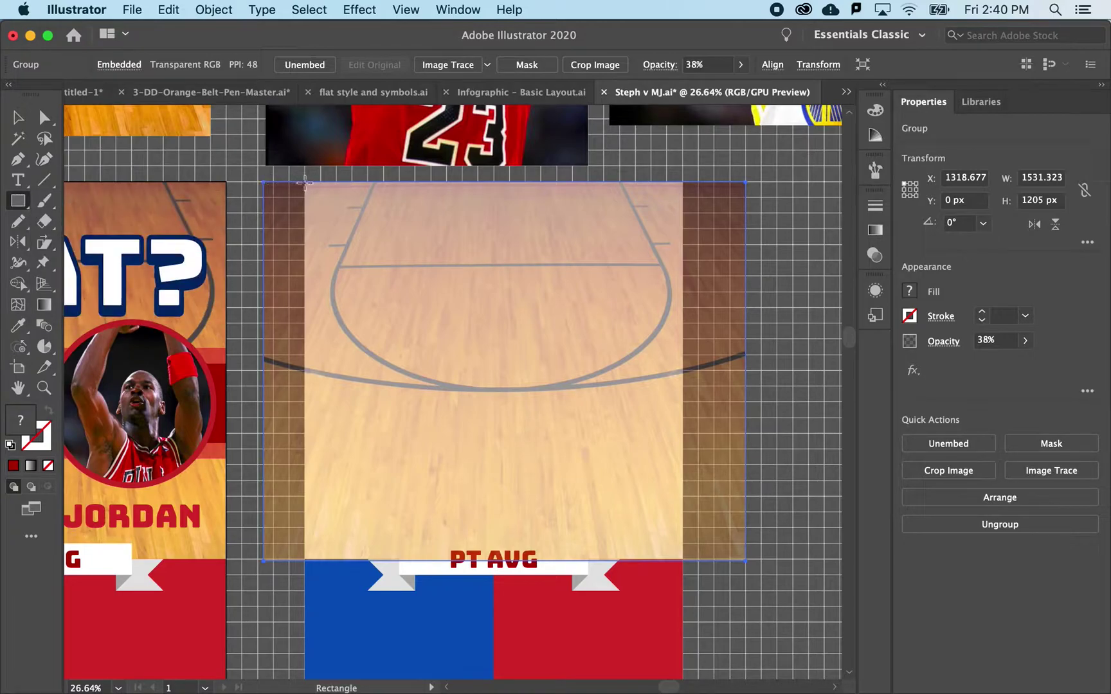
left_click_drag(306, 183, 682, 559)
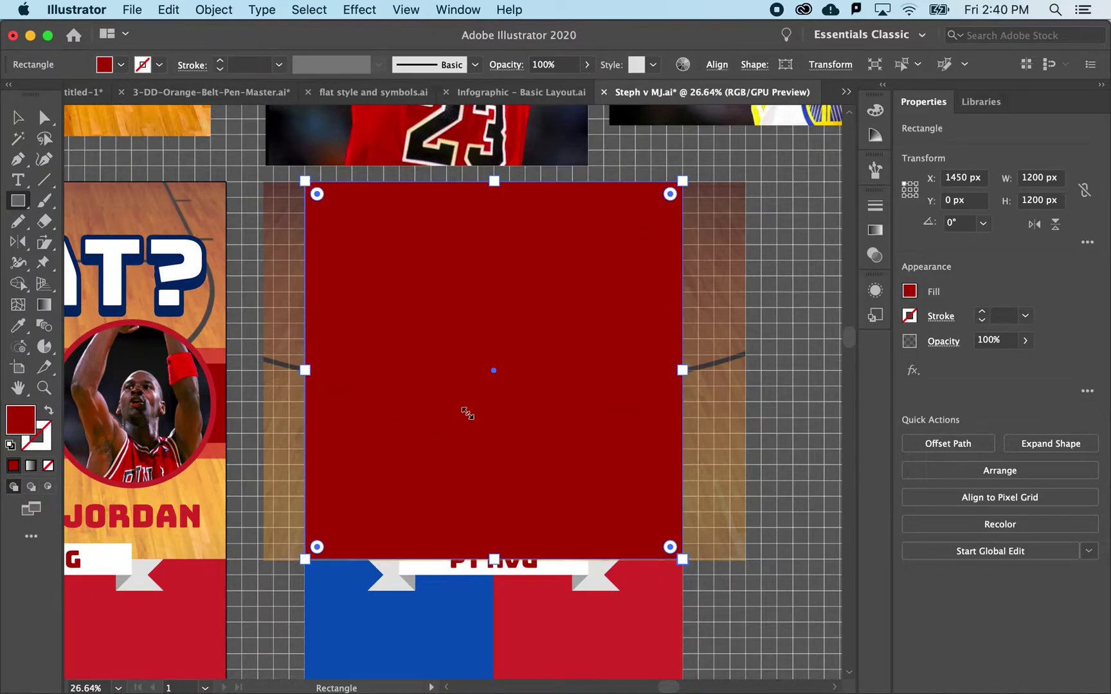
Step: Select the court image with Direct Selection and raise its opacity to 100%
left_click(44, 117)
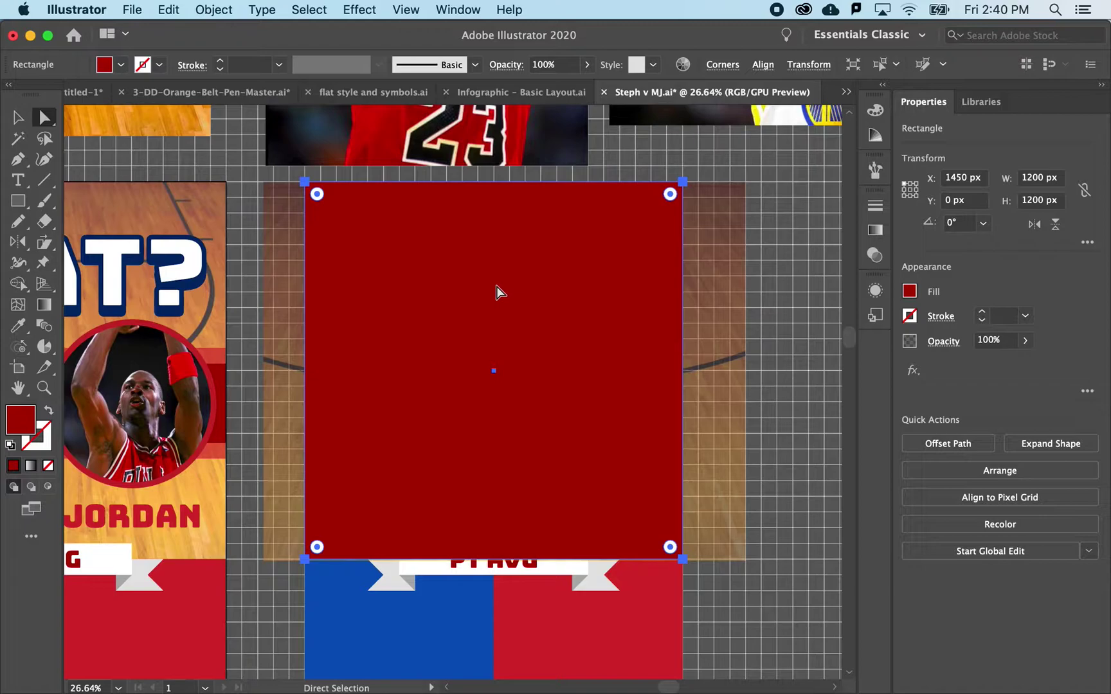
left_click(720, 287)
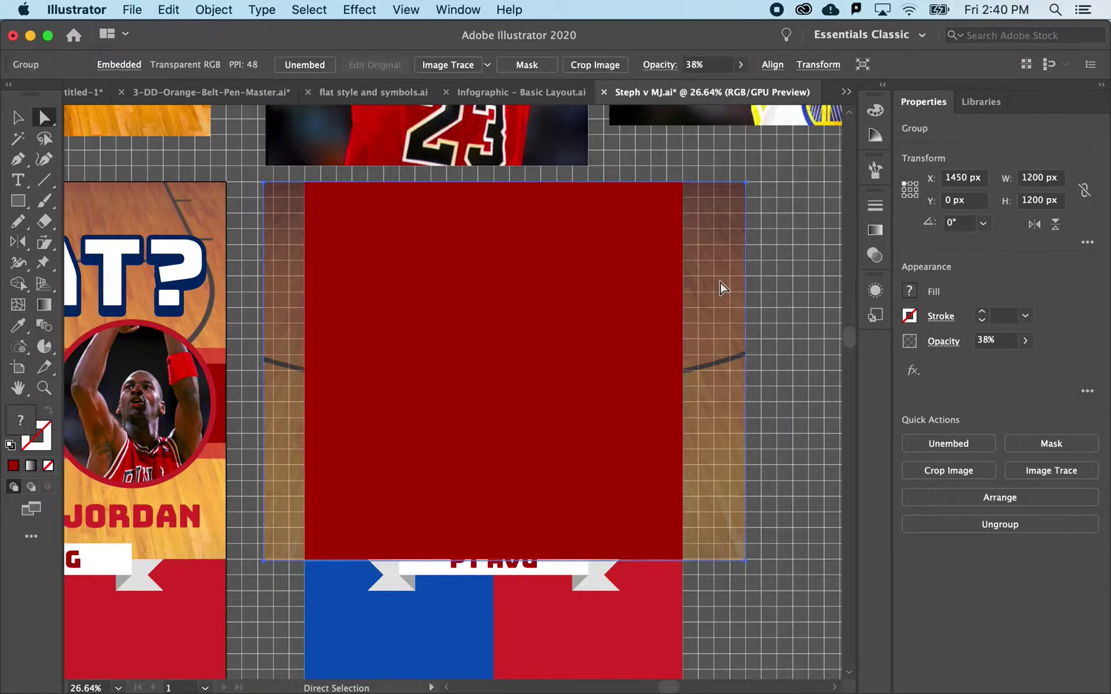
left_click(1026, 341)
left_click_drag(1007, 362, 1028, 362)
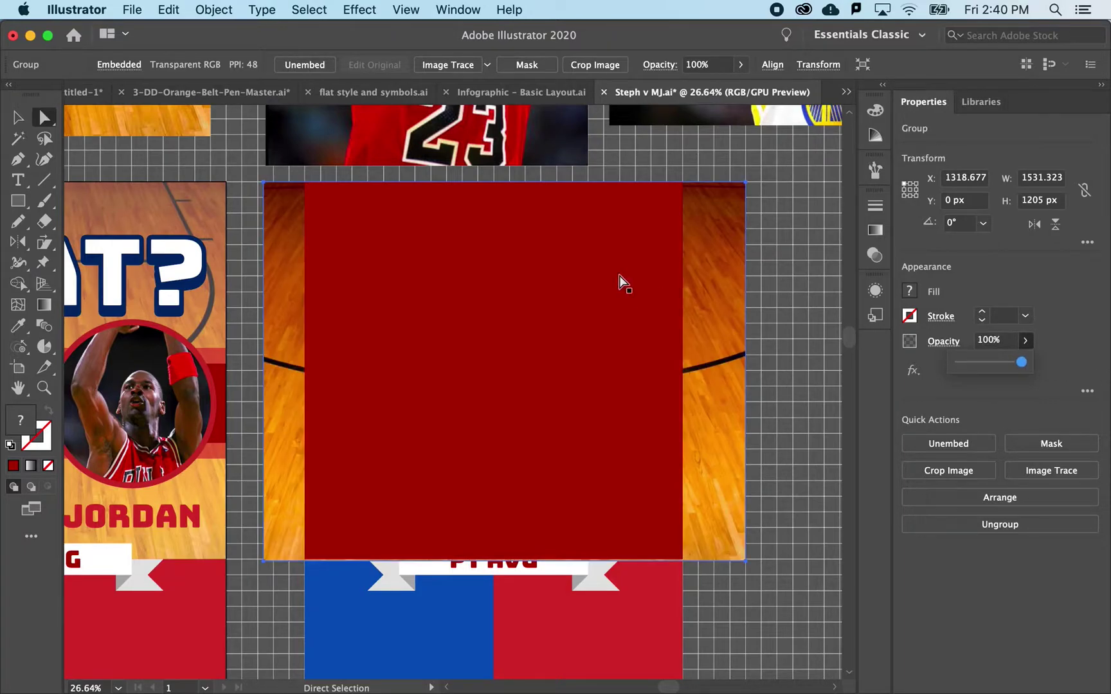
Step: Select the red square with the court image and apply Make Clipping Mask
left_click(588, 284)
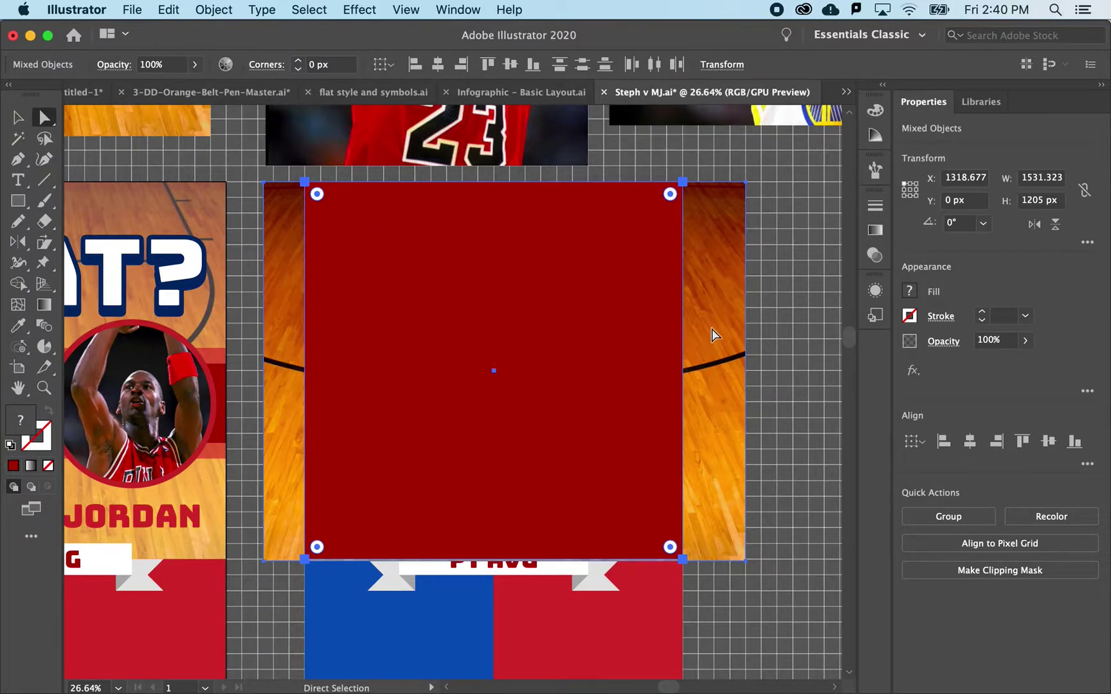
right_click(592, 305)
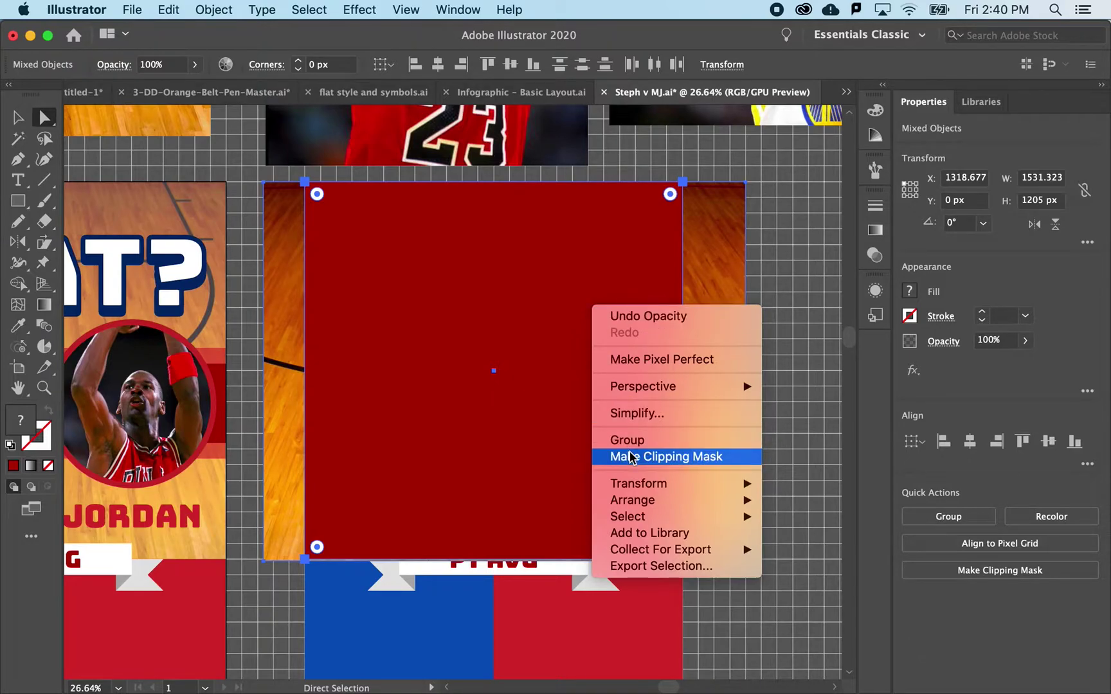
left_click(648, 459)
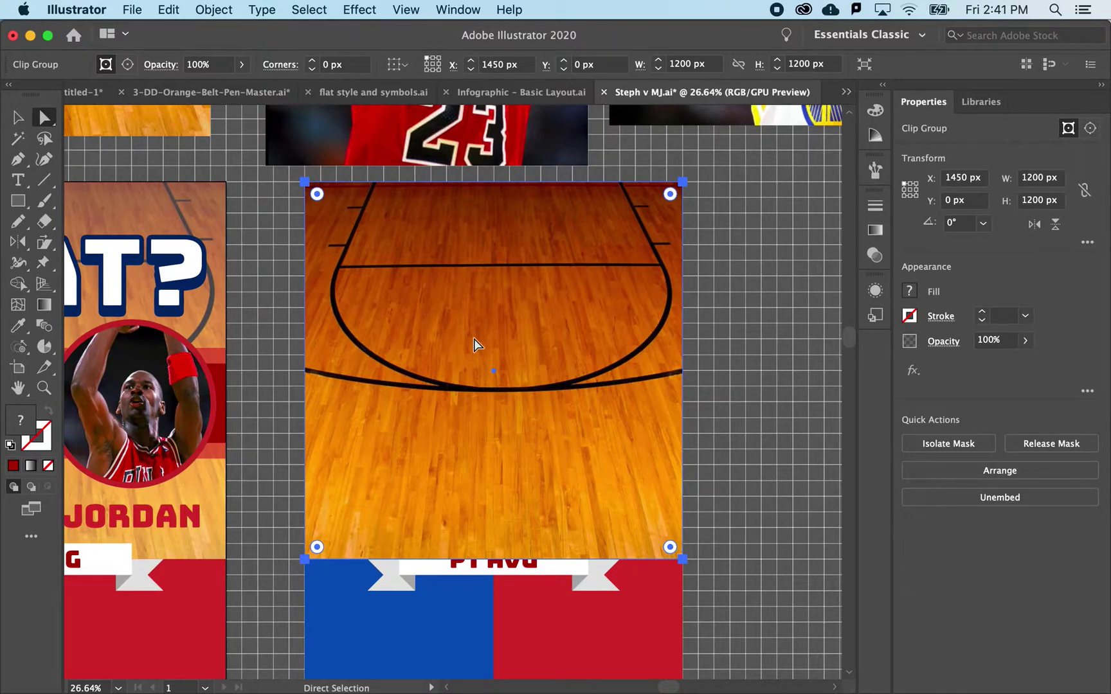
Step: Drag the clipped court group left to X 1234.415 px, leaving a blank right strip
scroll(474, 345, "down", 2)
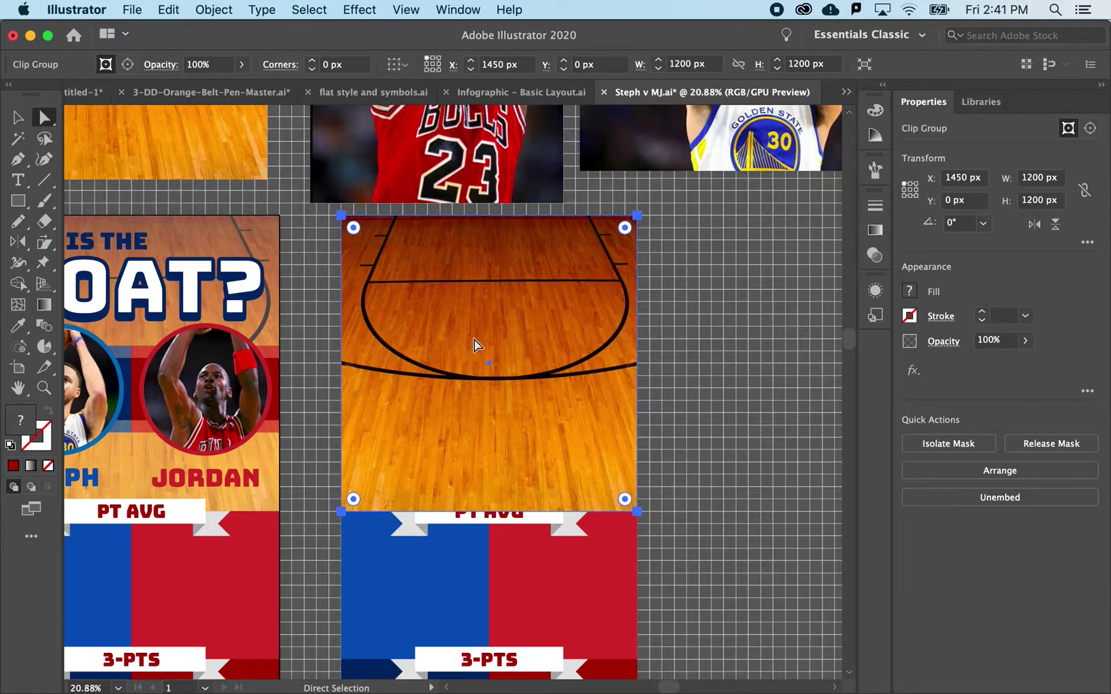
left_click(18, 117)
left_click(308, 269)
left_click(486, 306)
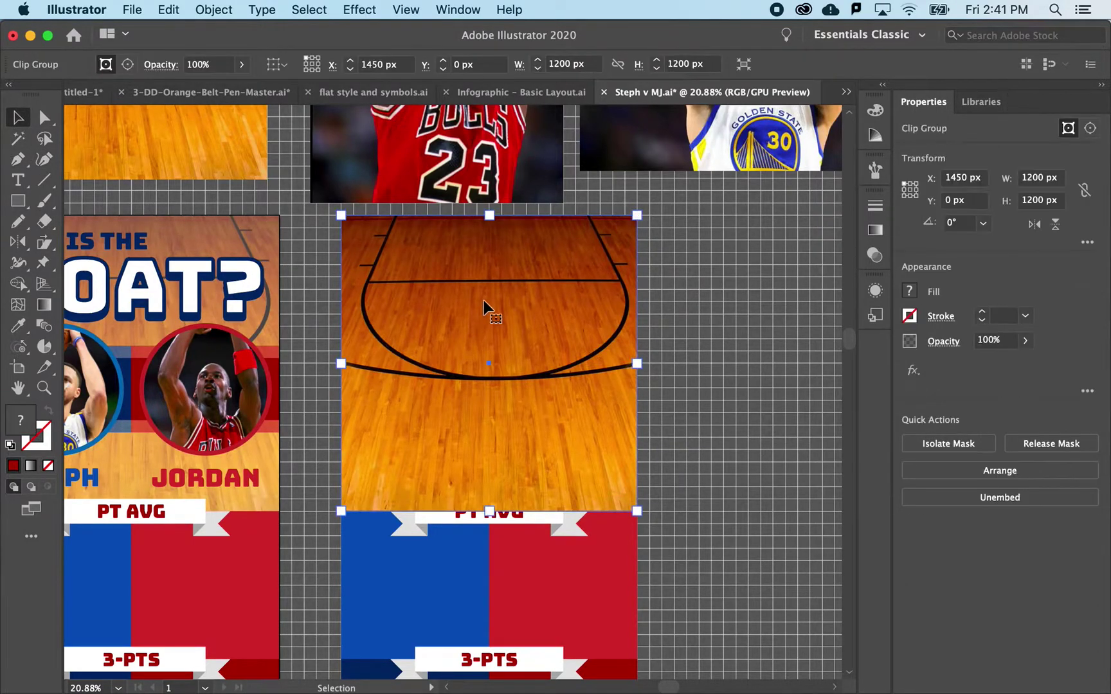
left_click_drag(528, 304, 475, 308)
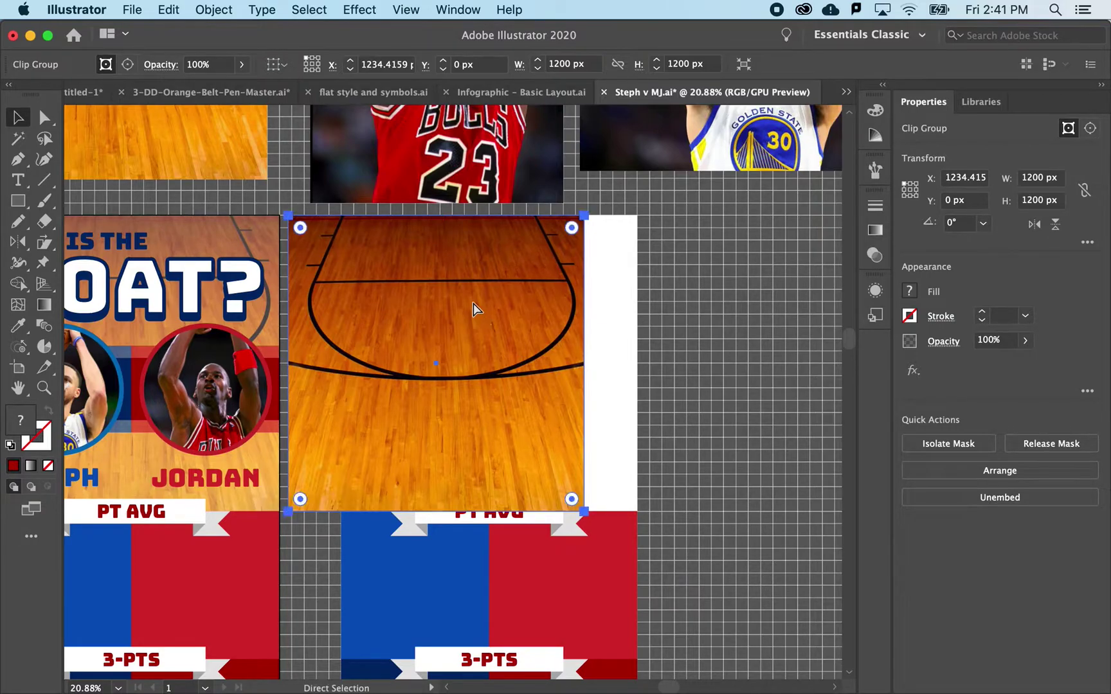
Step: Undo the move, then expand the clip group in Layers to show Rectangle and wjAVie.tif
key("super+z")
left_click(454, 9)
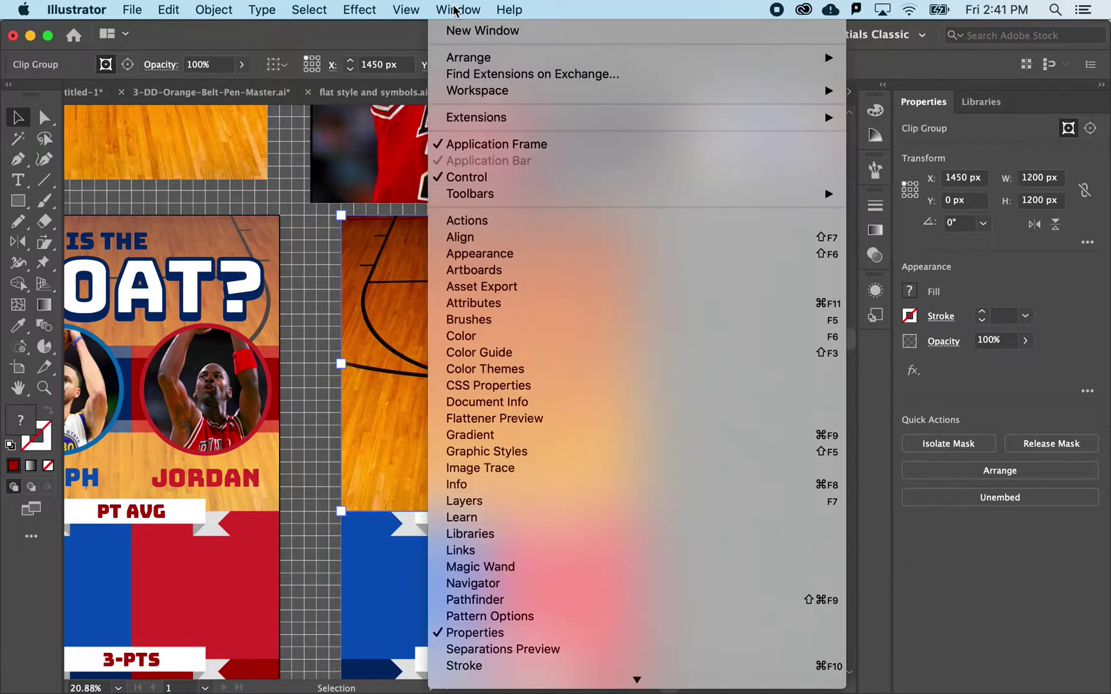
left_click(547, 500)
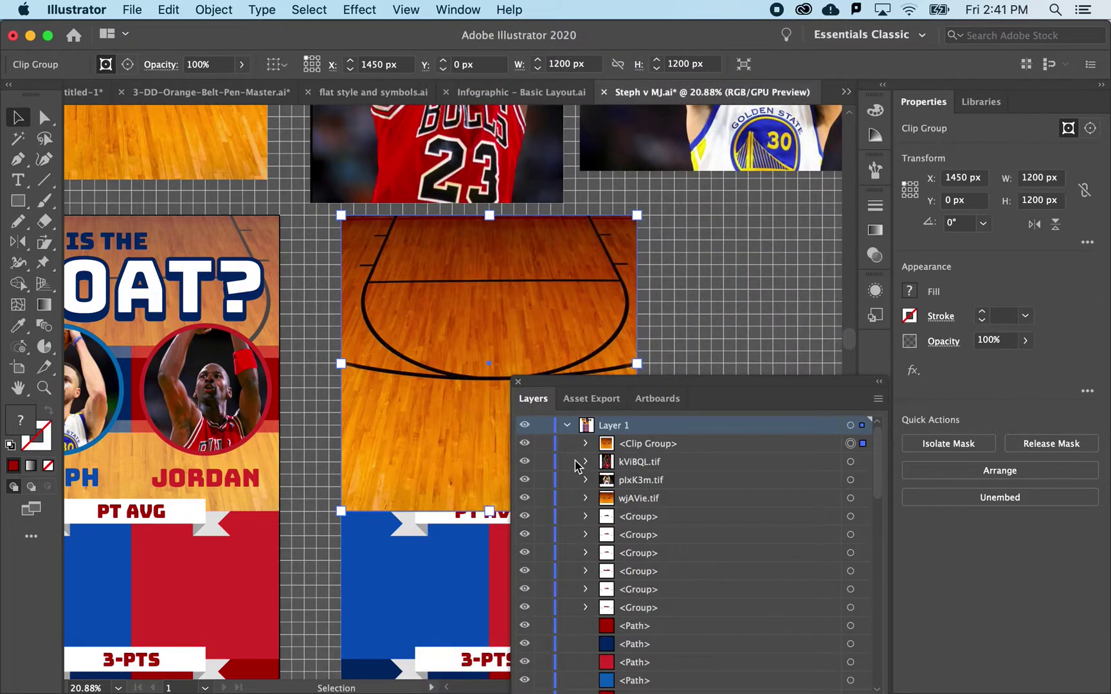
left_click(585, 444)
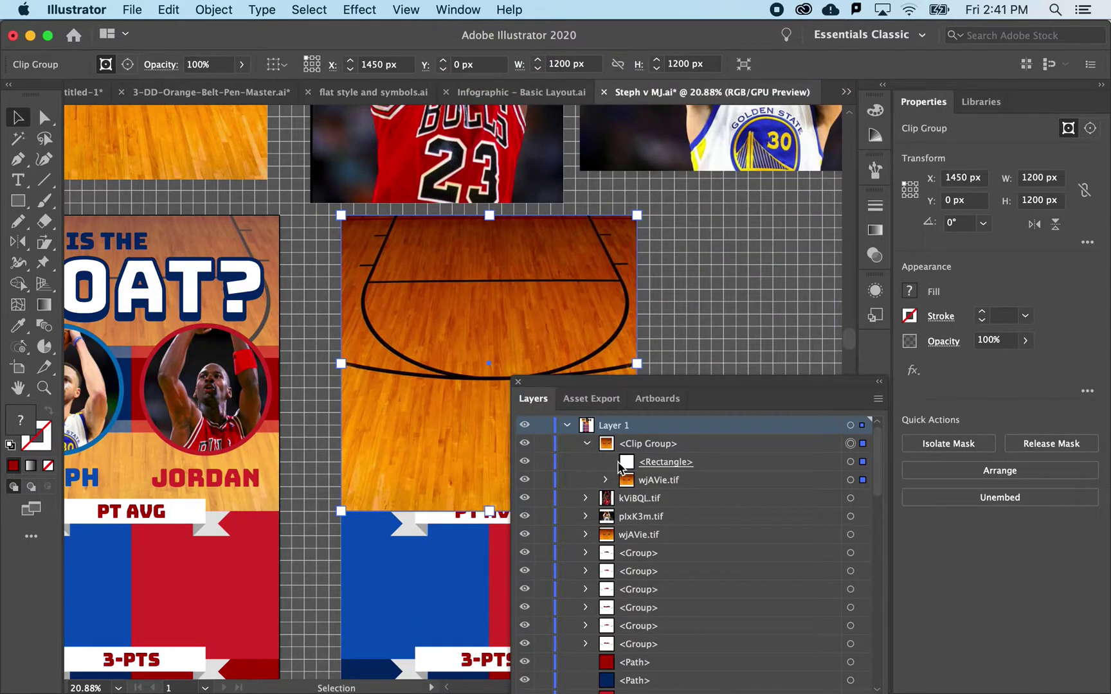
left_click(44, 117)
left_click(313, 242)
Step: Shift the court image left inside its square mask
left_click(569, 316)
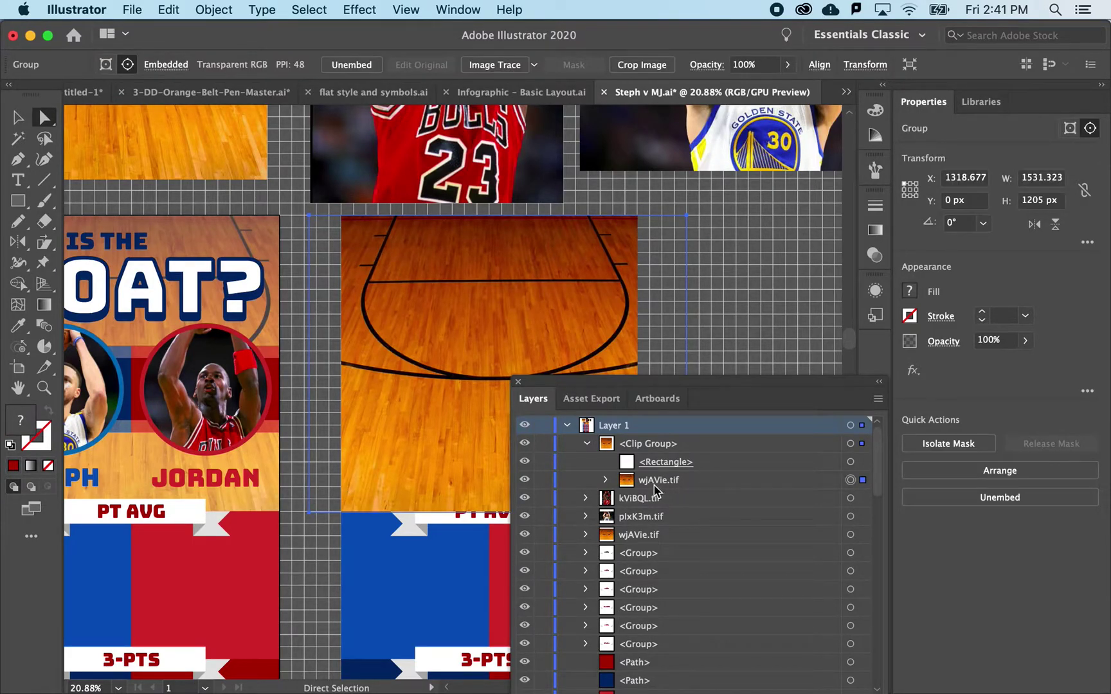
left_click_drag(451, 330, 451, 335)
key("Left")
key("Left")
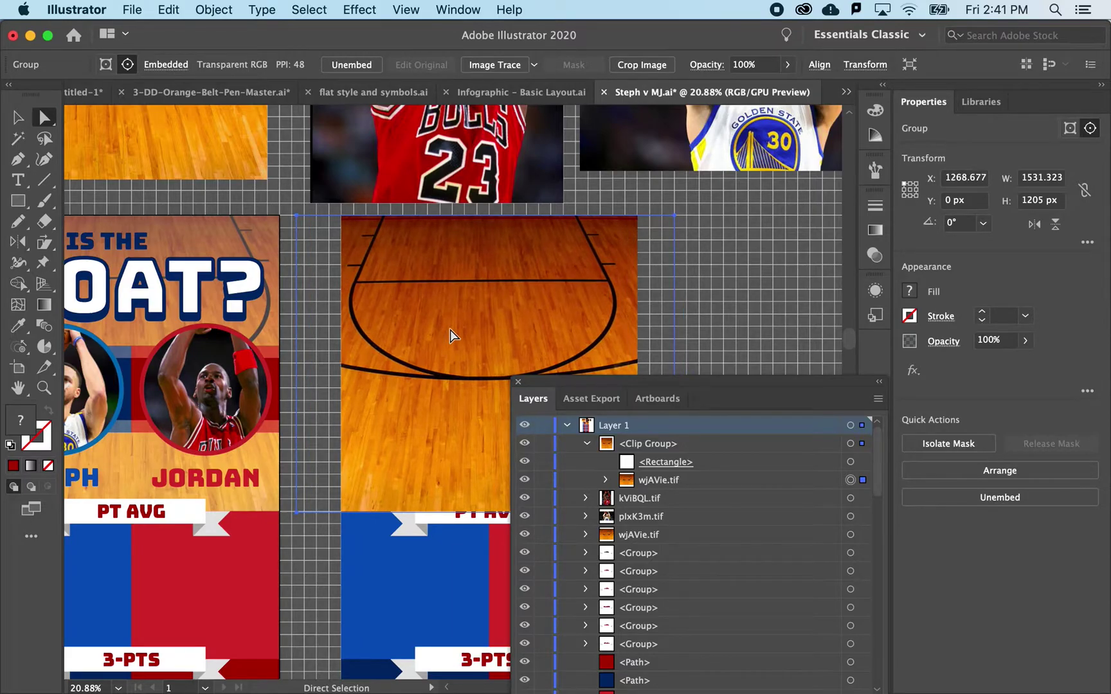
scroll(449, 351, "down", 3)
scroll(448, 350, "right", 1)
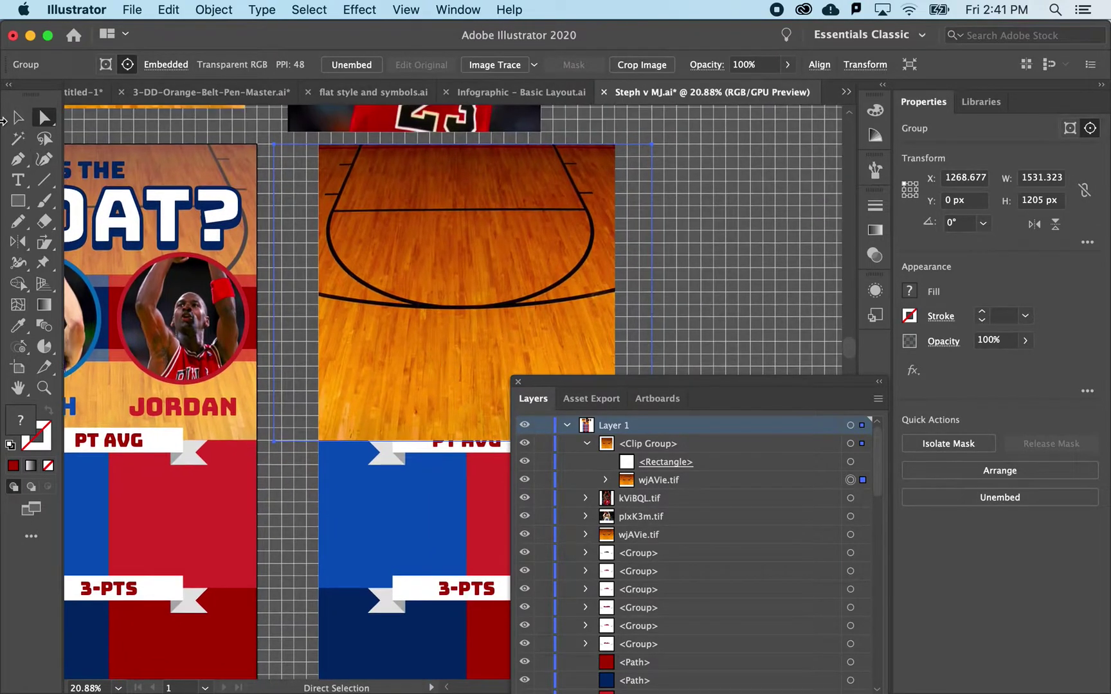
Step: Enlarge the court image slightly from its bottom-left corner
left_click(18, 117)
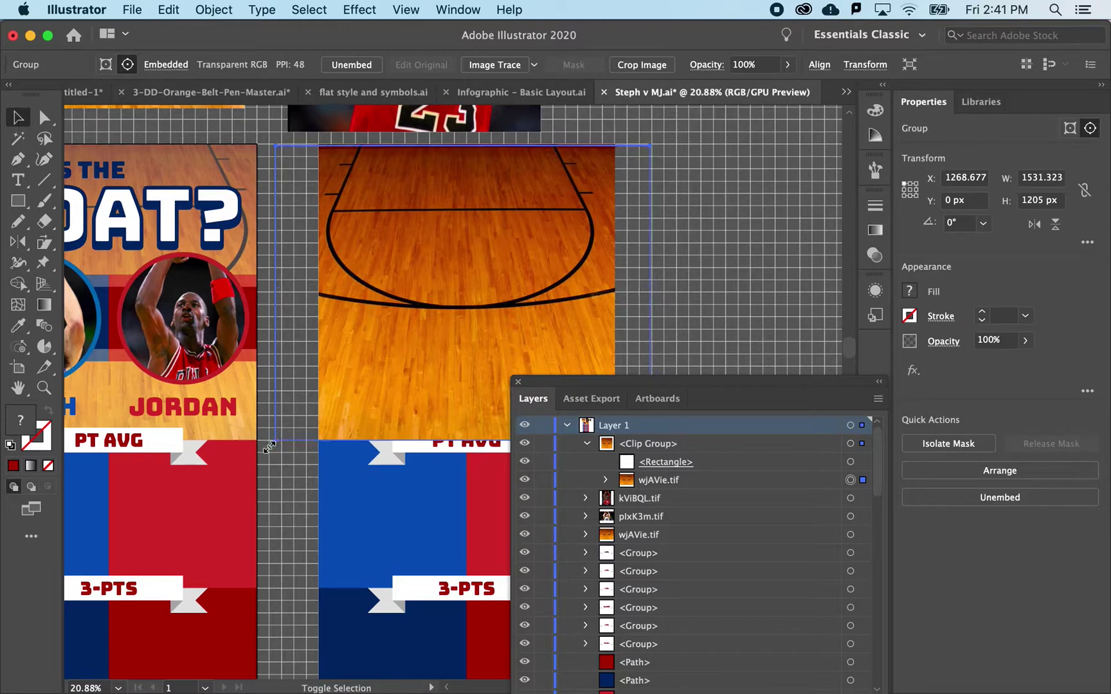
left_click_drag(268, 448, 259, 455)
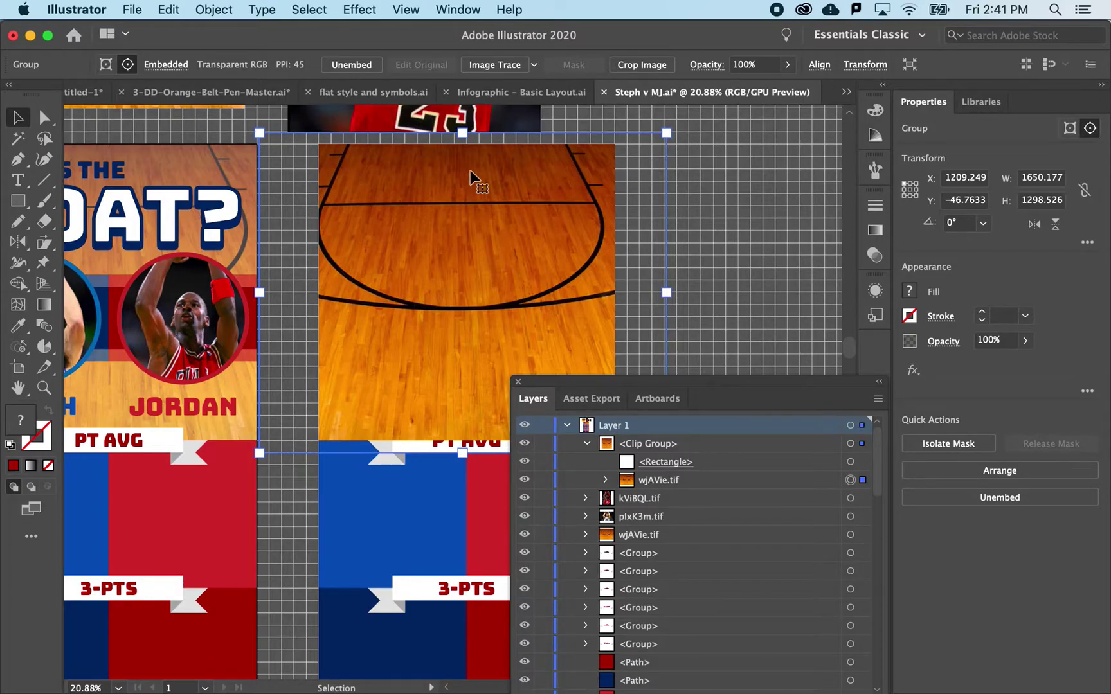
scroll(492, 192, "down", 2)
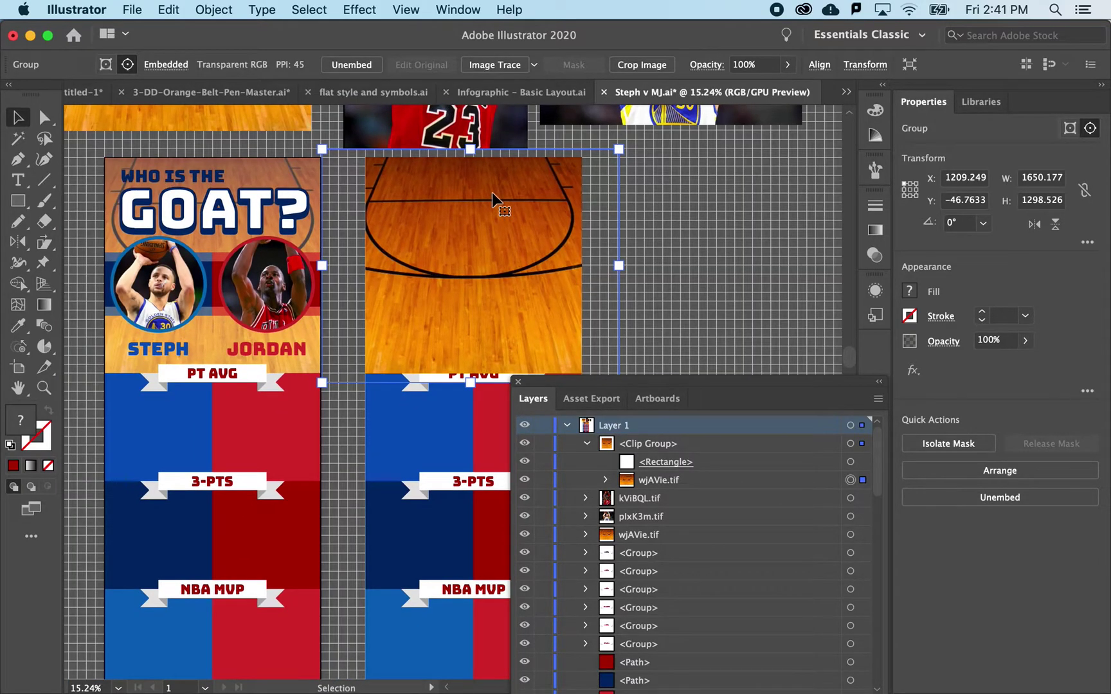
left_click(723, 223)
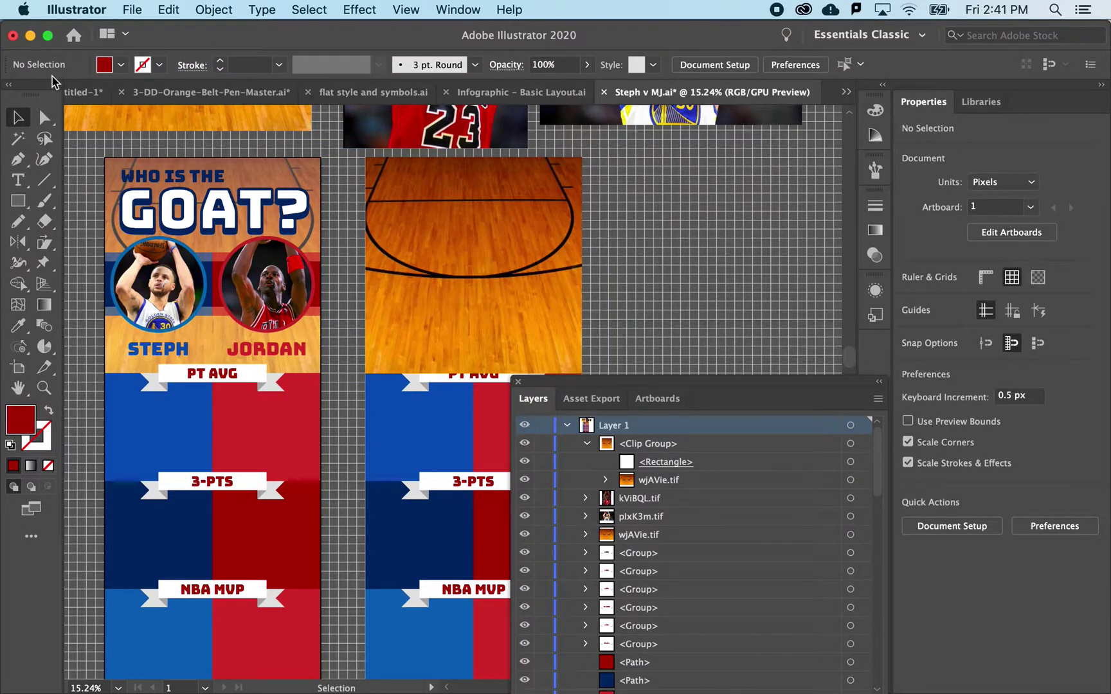
Step: Select the court image inside the mask and toggle View > Snap to Grid
key("a")
left_click(442, 261)
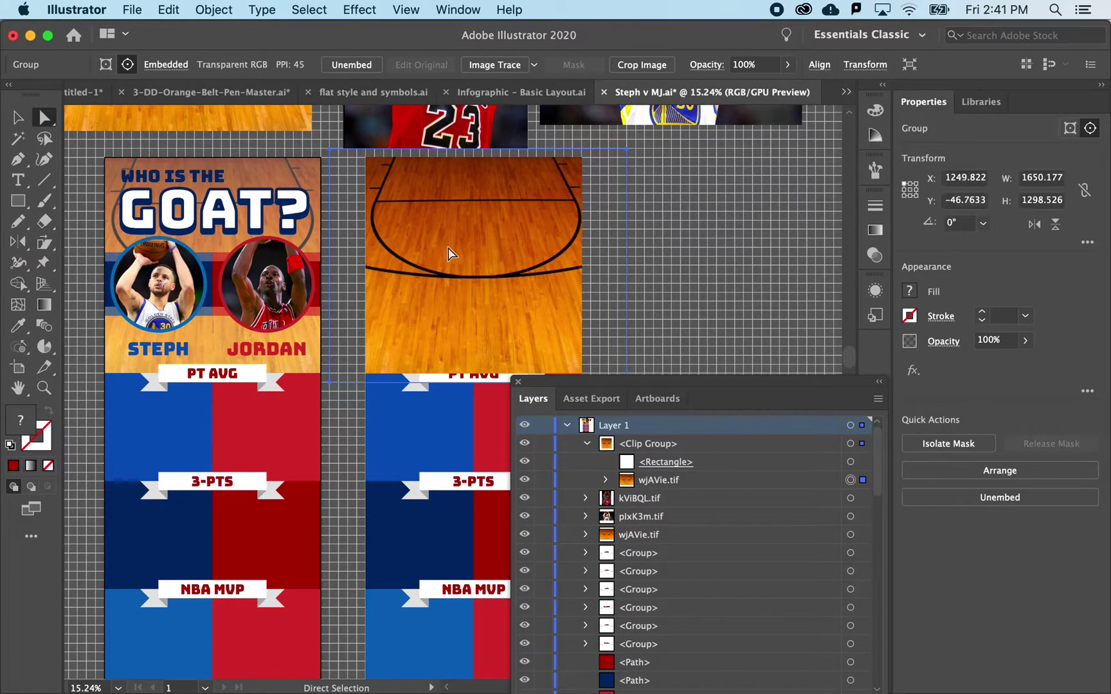
scroll(501, 251, "right", 3)
scroll(501, 250, "up", 1)
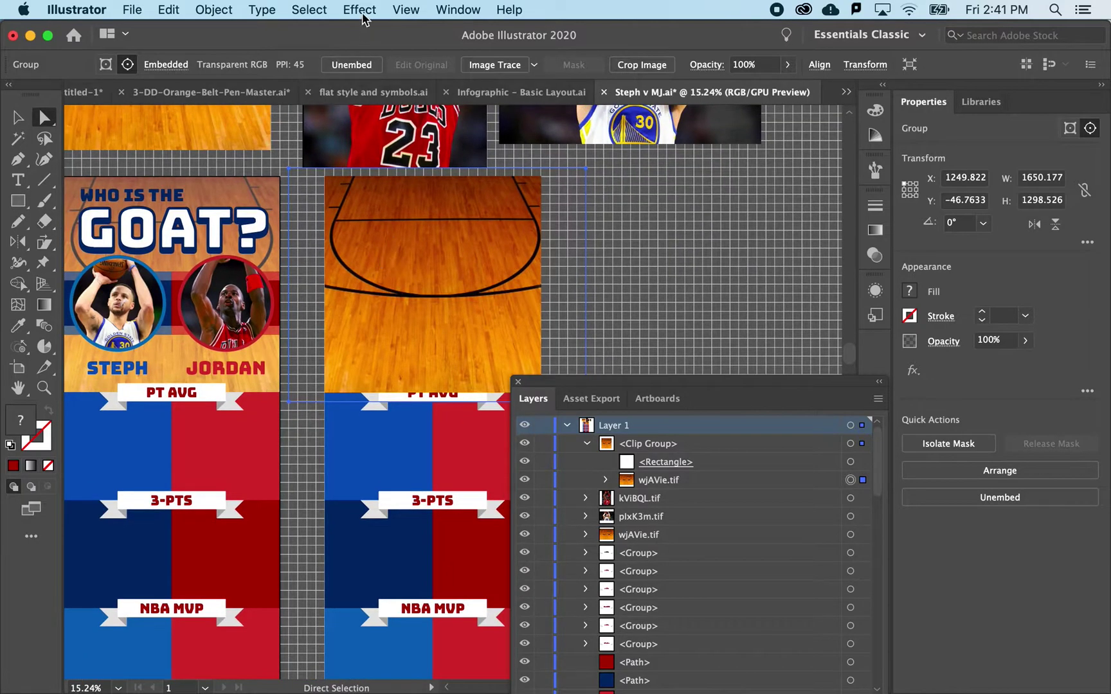
left_click(406, 9)
left_click(470, 666)
Step: Shrink the court image to 1595.593 × 1255.574 px from its lower-right corner
key("v")
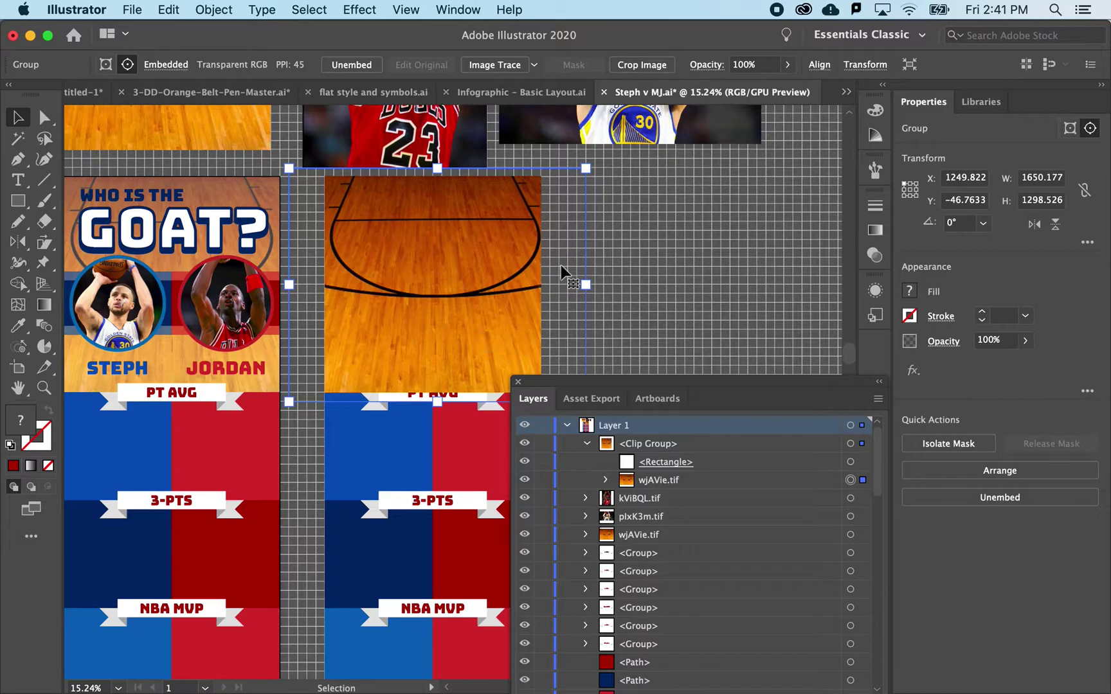
scroll(561, 265, "down", 2)
scroll(560, 265, "right", 1)
left_click_drag(564, 367, 557, 362)
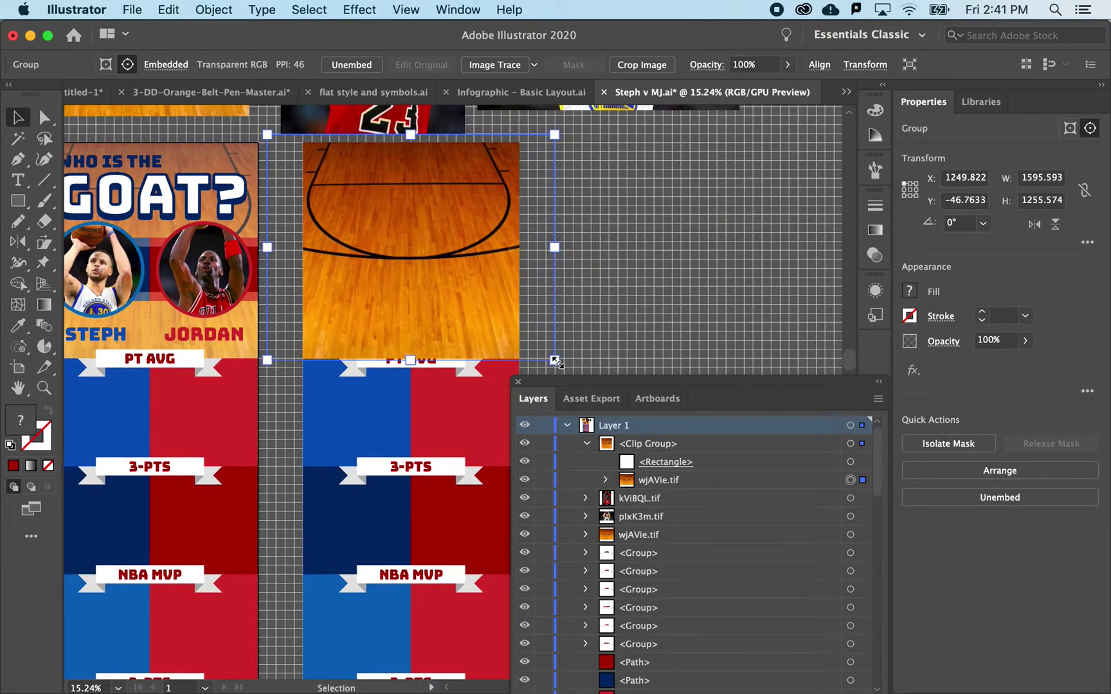
scroll(381, 210, "up", 1)
scroll(382, 211, "up", 2)
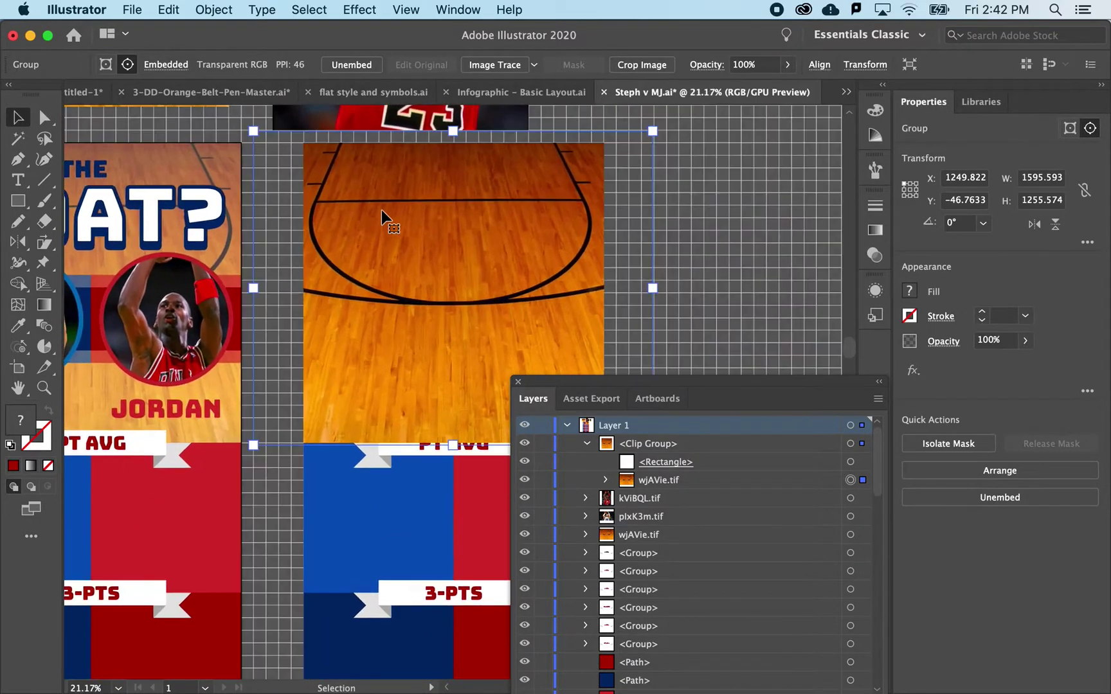
scroll(381, 209, "down", 2)
left_click(641, 236)
Step: Turn off the transparency grid and select the Jordan photo
scroll(642, 235, "down", 1)
key("super+apostrophe")
scroll(642, 236, "down", 2)
scroll(636, 233, "up", 2)
left_click(360, 158)
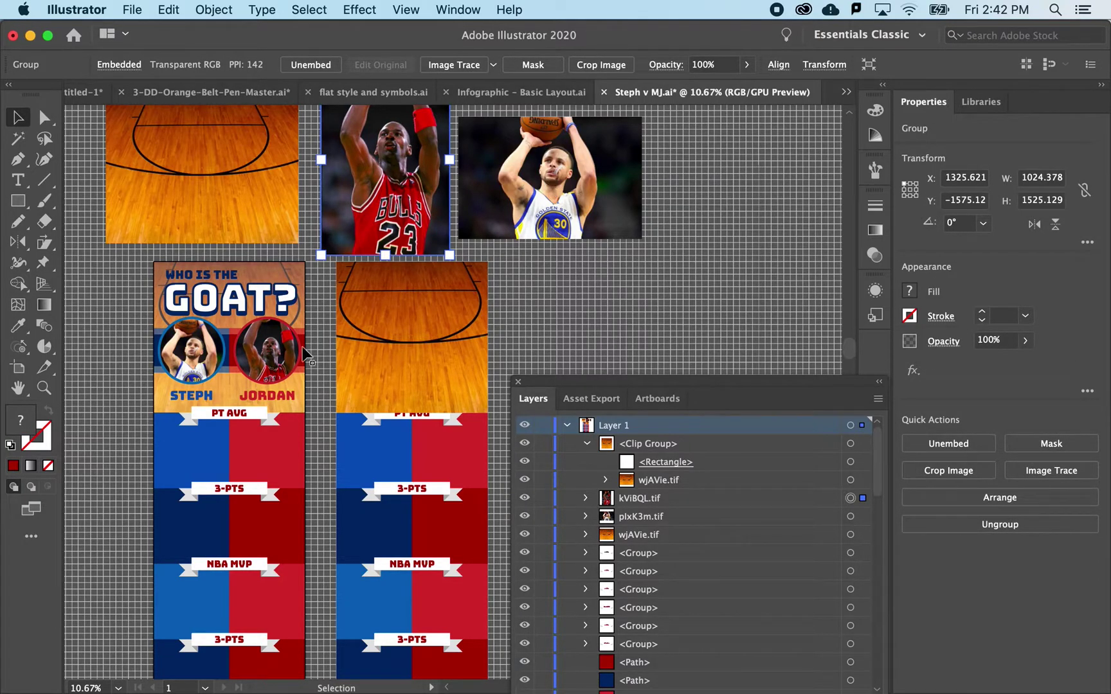
Step: Move the Jordan photo onto the court square and bring it to the front
scroll(363, 341, "up", 3)
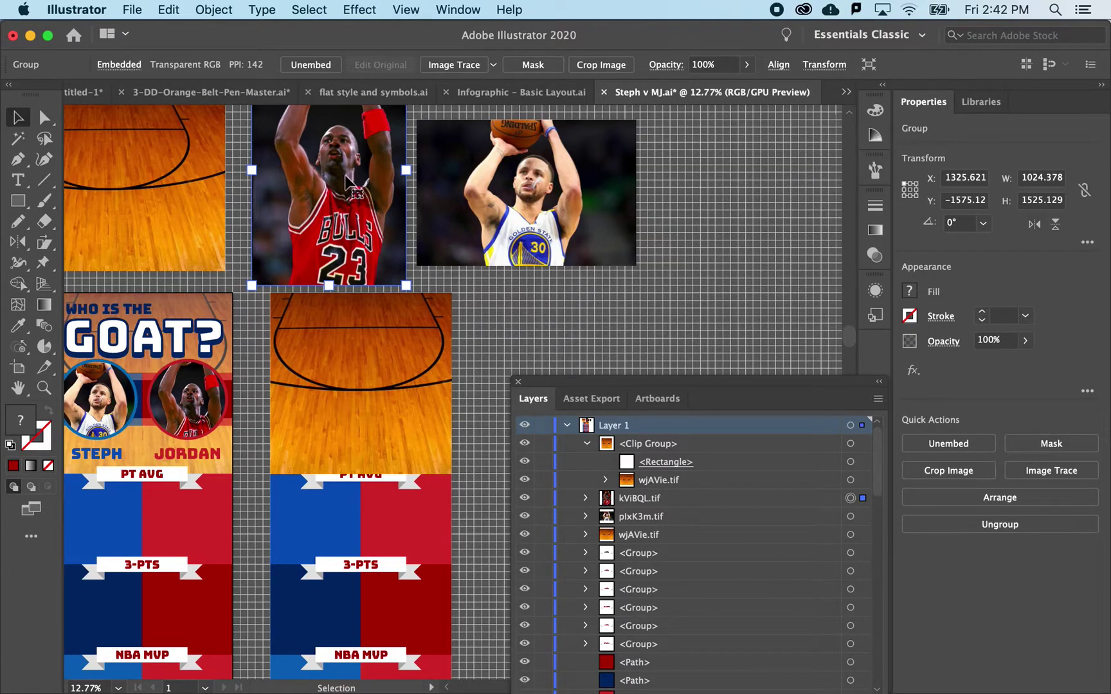
left_click_drag(345, 180, 322, 406)
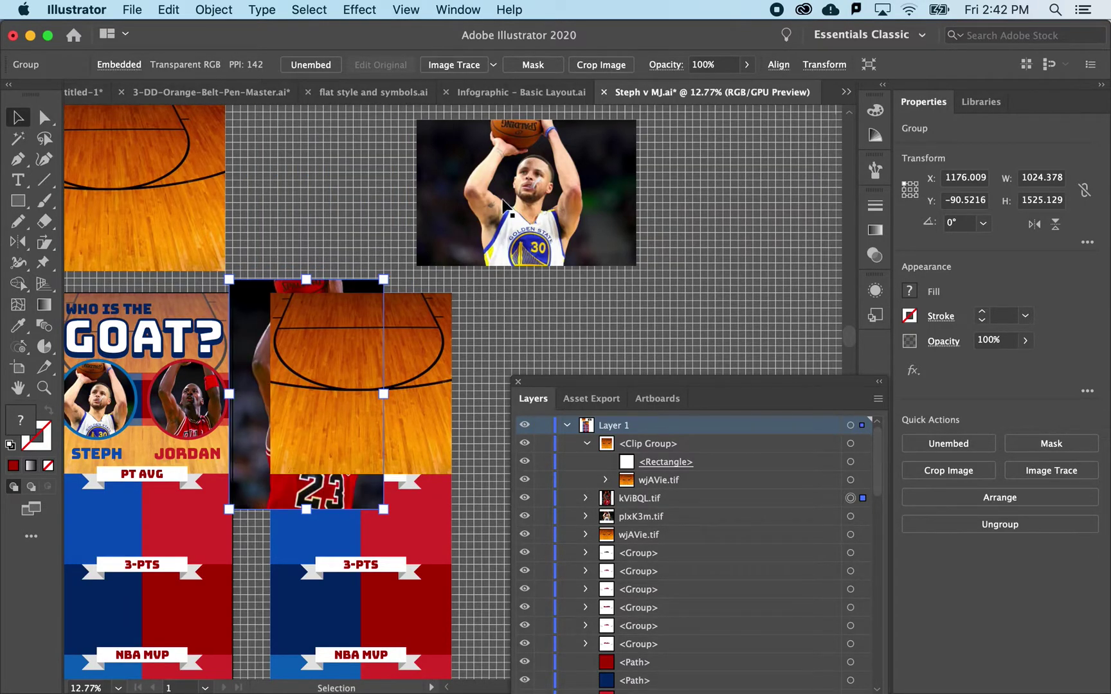
right_click(245, 403)
mouse_move(308, 611)
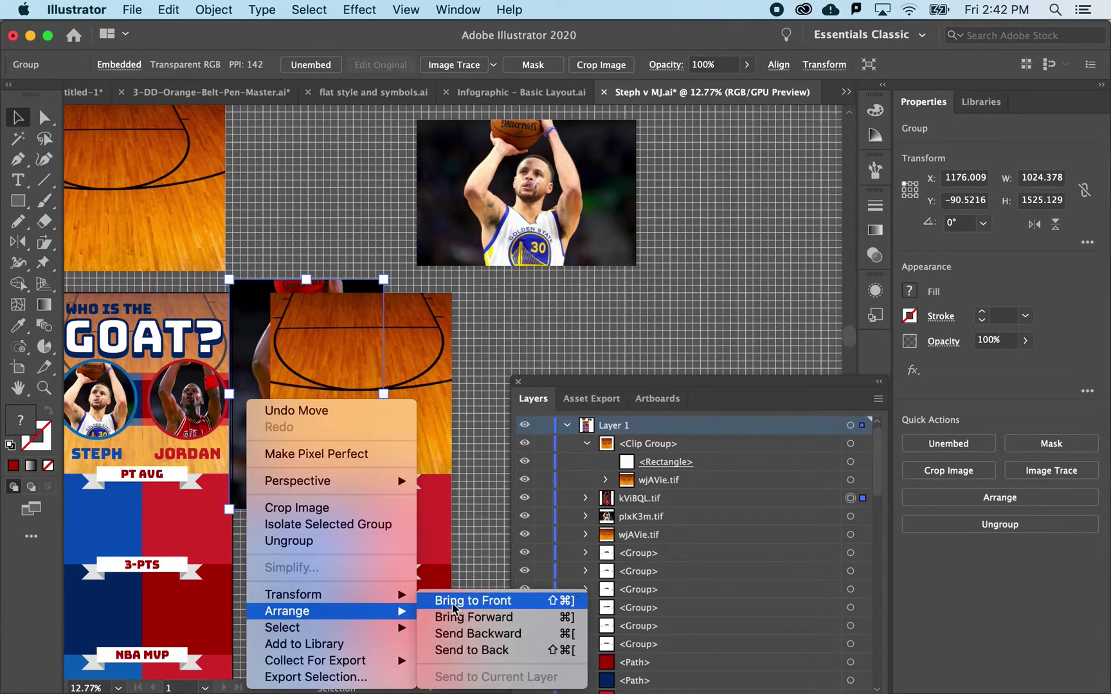
left_click(455, 600)
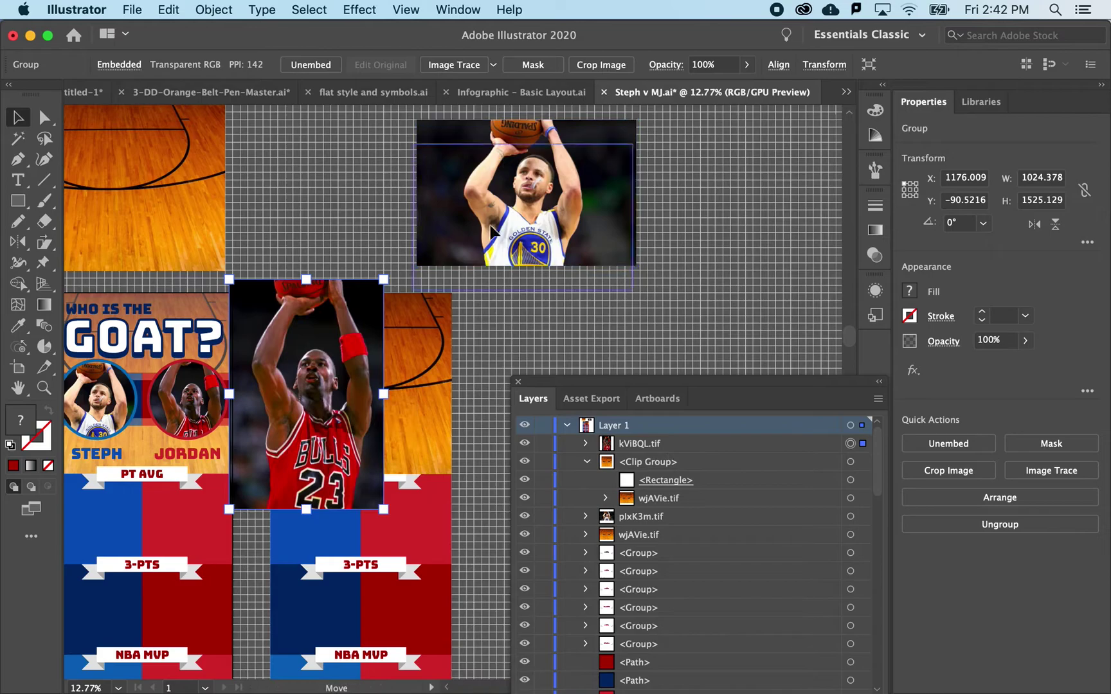
Step: Place the Steph photo beside Jordan and bring it to the front
left_click_drag(506, 160, 474, 364)
right_click(475, 364)
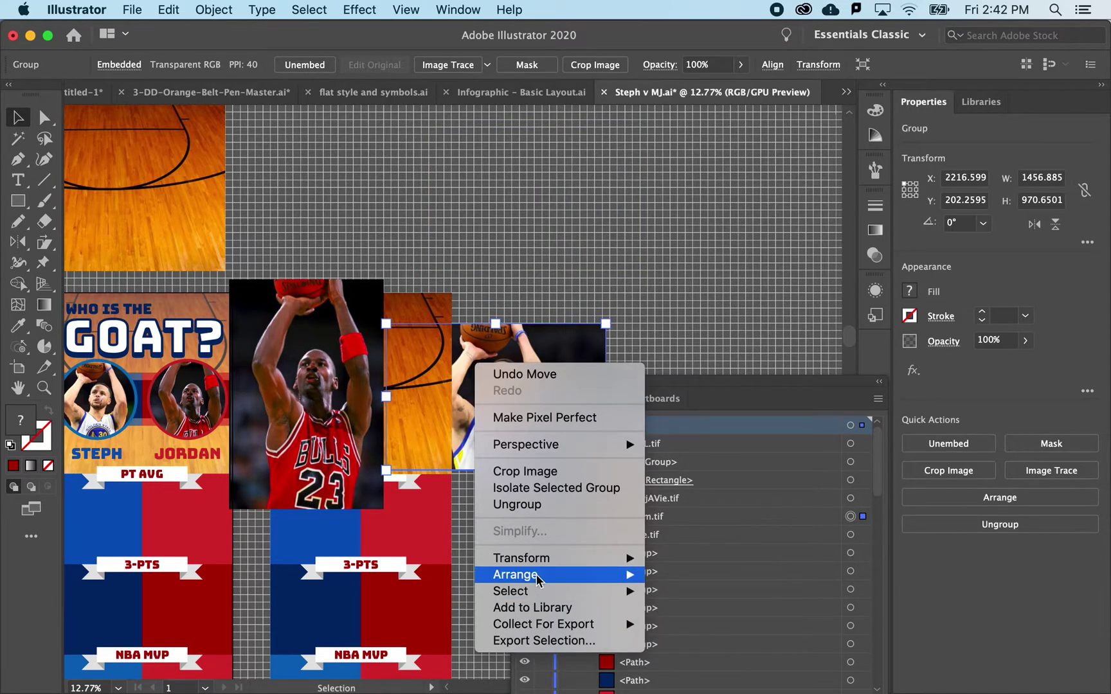
mouse_move(611, 575)
left_click(700, 574)
scroll(409, 384, "down", 3)
scroll(289, 315, "down", 2)
scroll(290, 315, "right", 2)
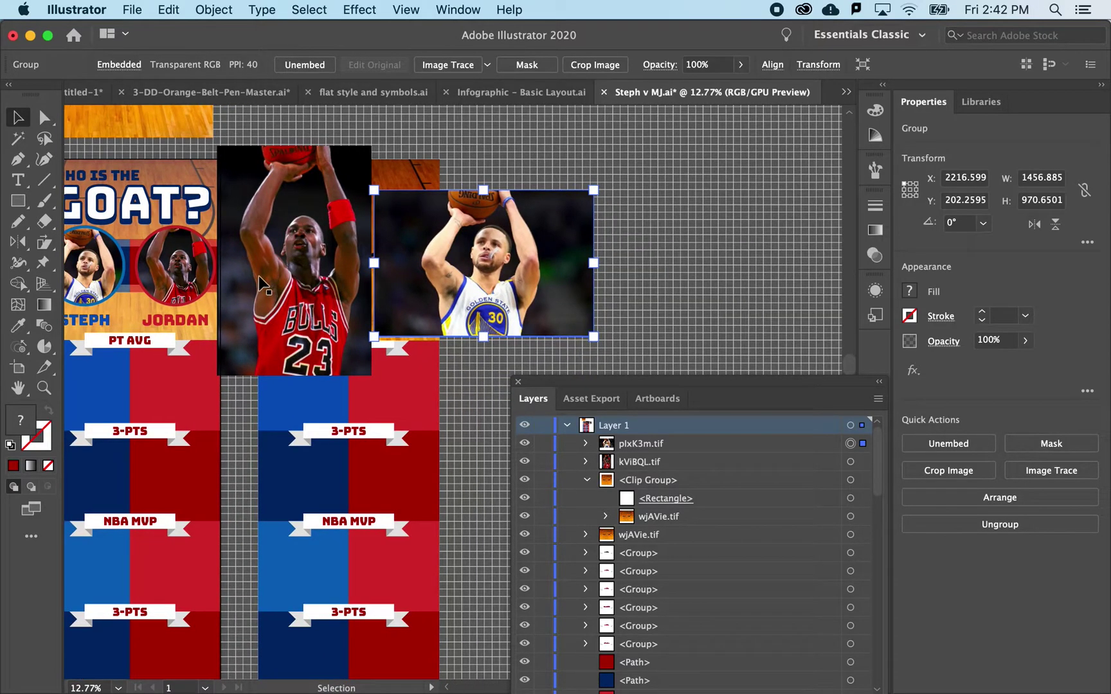
Step: Shrink the Jordan photo slightly from its corner
left_click(18, 200)
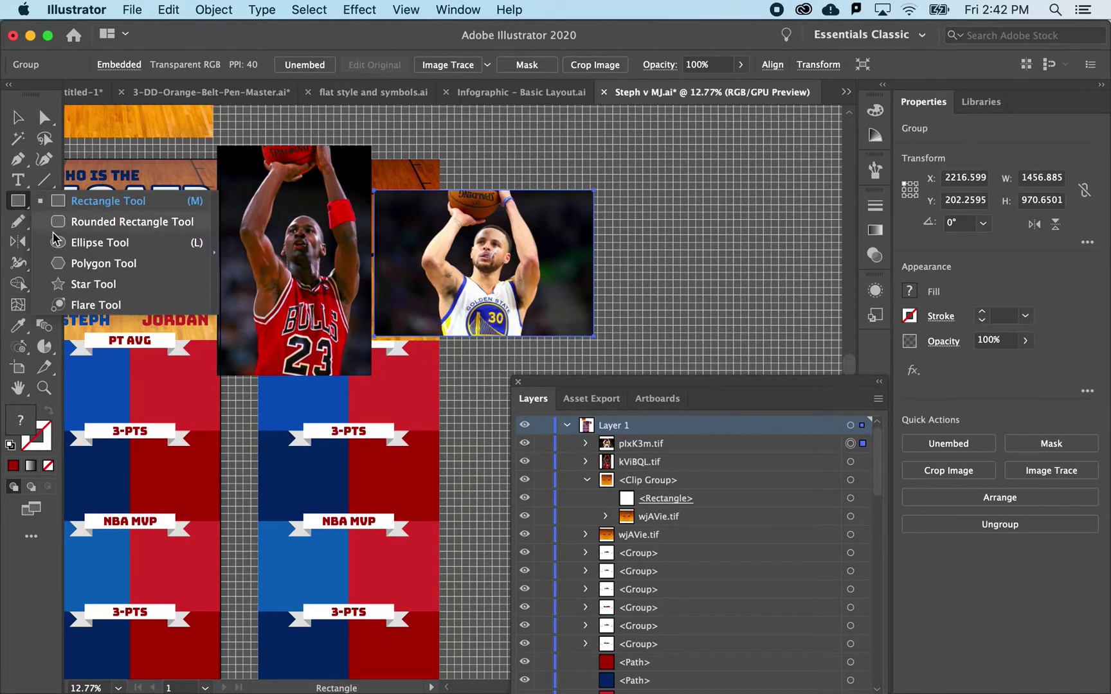
left_click(64, 248)
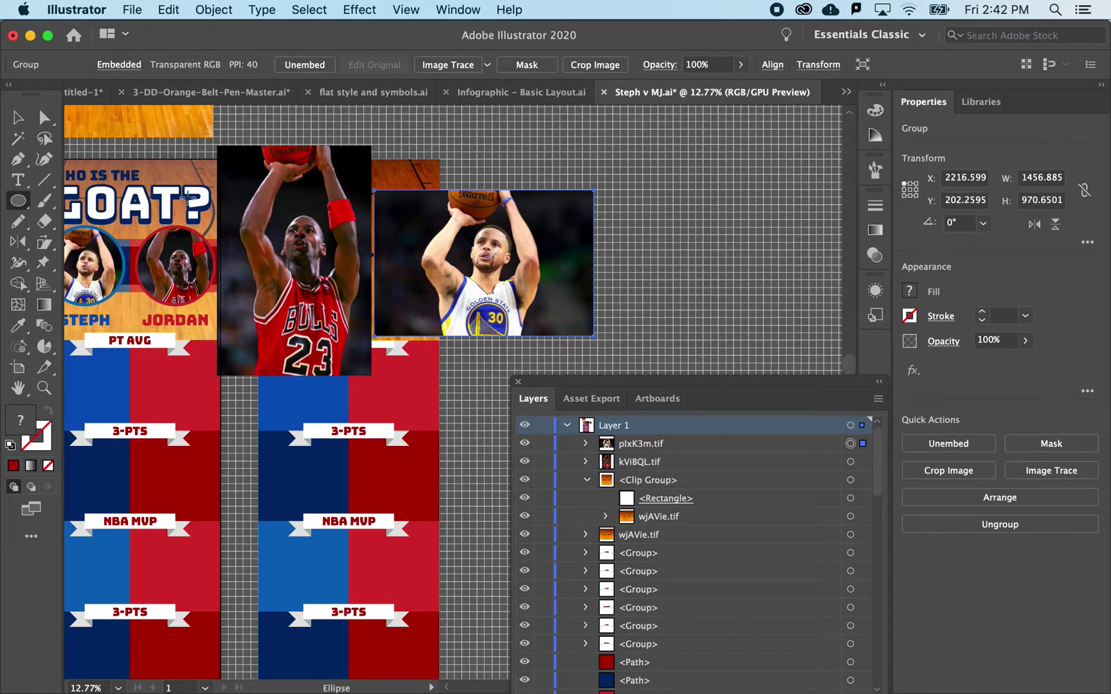
scroll(295, 291, "up", 2)
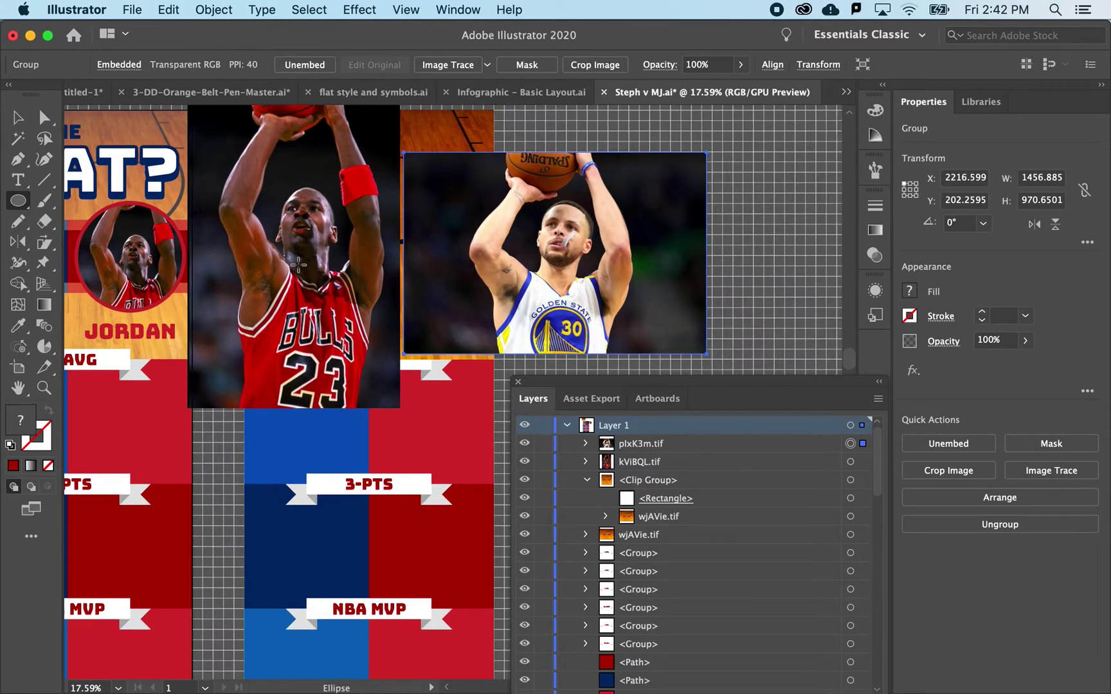
scroll(298, 265, "up", 3)
key("v")
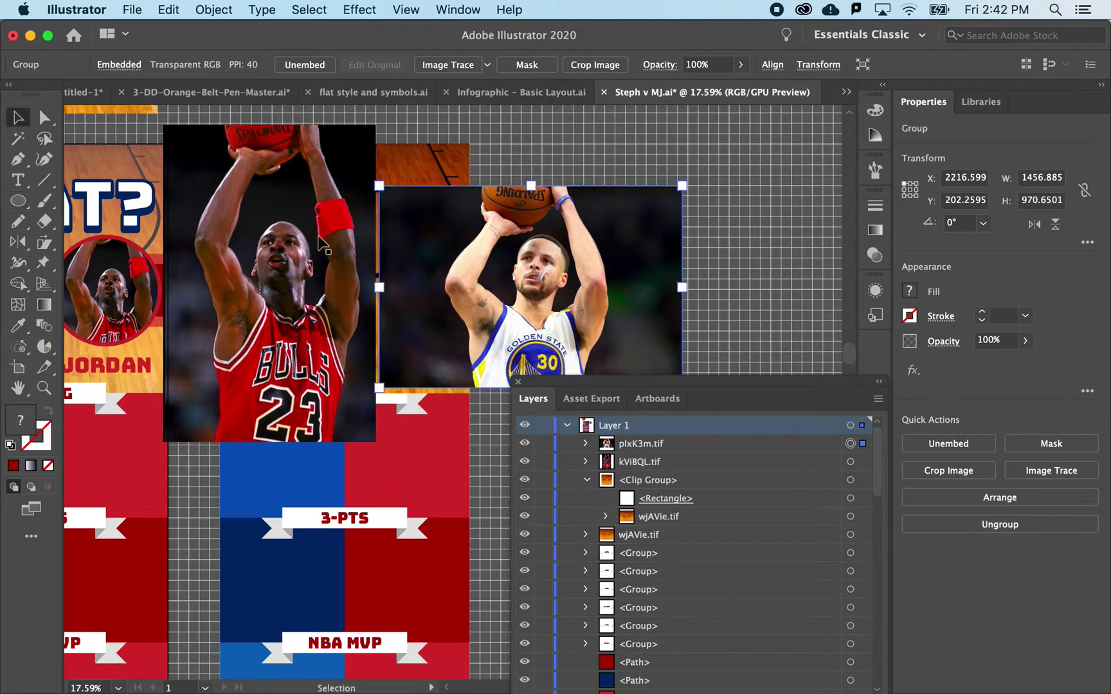
left_click(279, 251)
left_click_drag(375, 125, 367, 139)
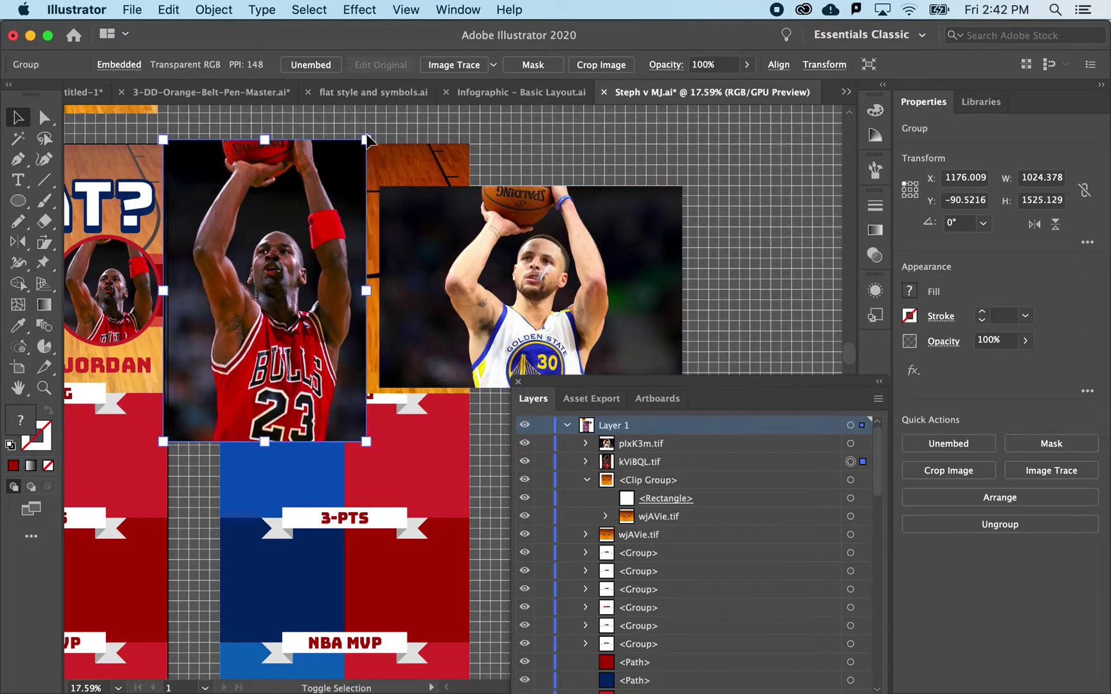
Step: Draw a red 876.878 px circle over Jordan's face with the Ellipse tool
left_click(24, 206)
left_click_drag(178, 182, 326, 367)
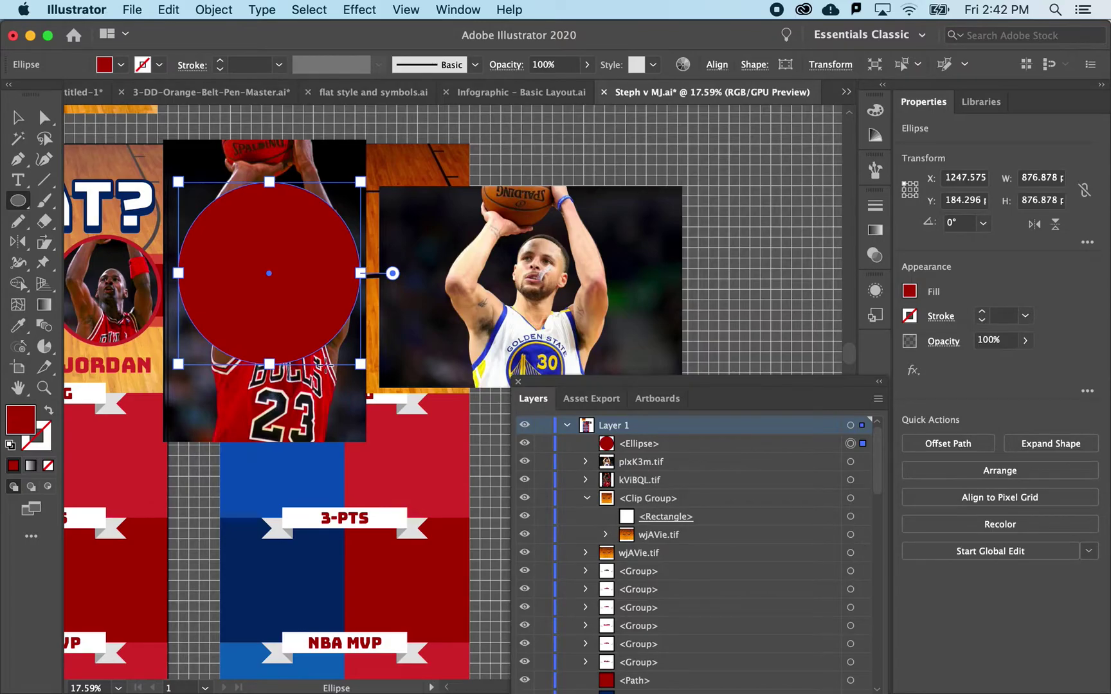
scroll(324, 363, "right", 2)
scroll(325, 363, "down", 1)
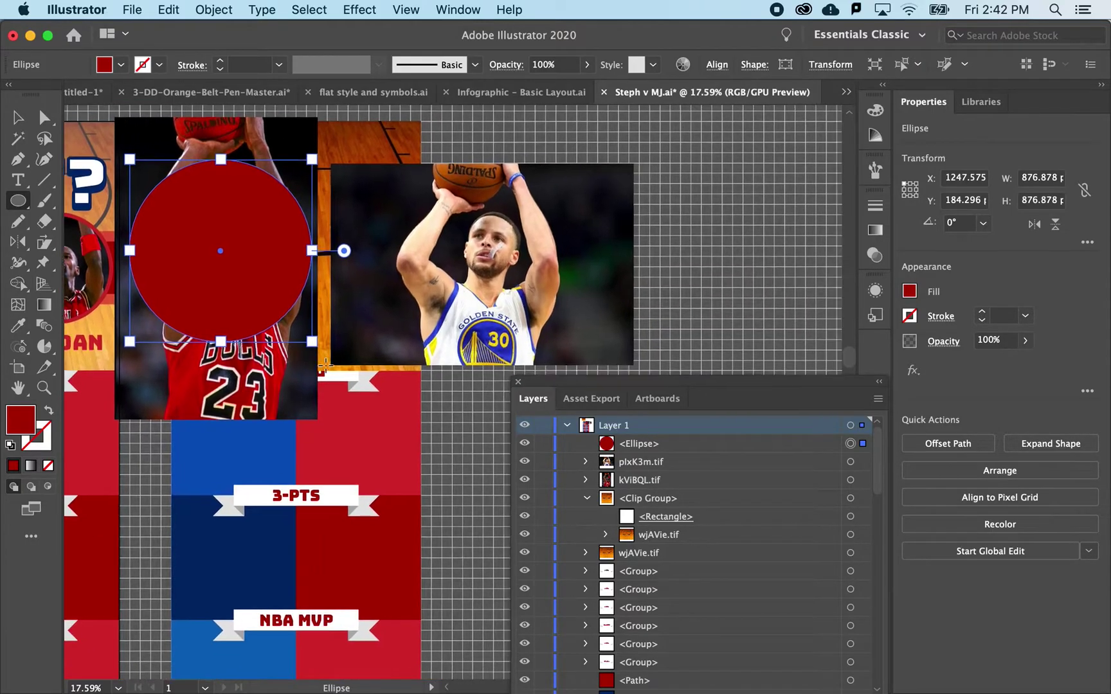
left_click(18, 117)
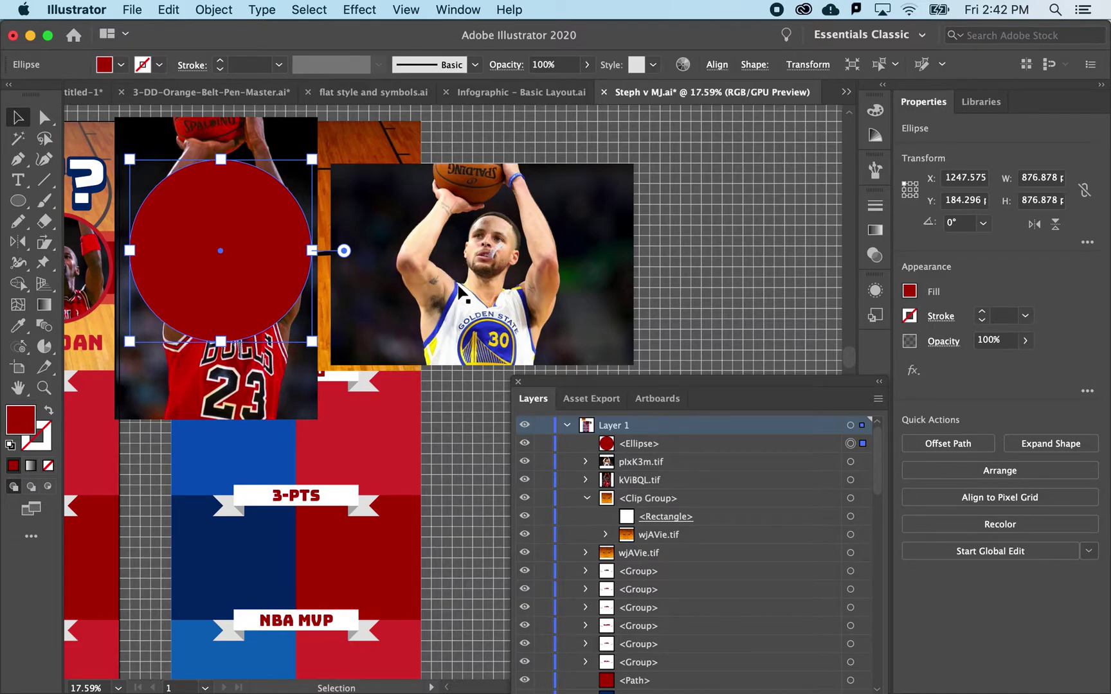
Step: Nudge the Steph photo up-left and copy the red circle onto Steph's face
left_click_drag(452, 283, 448, 276)
left_click(254, 247)
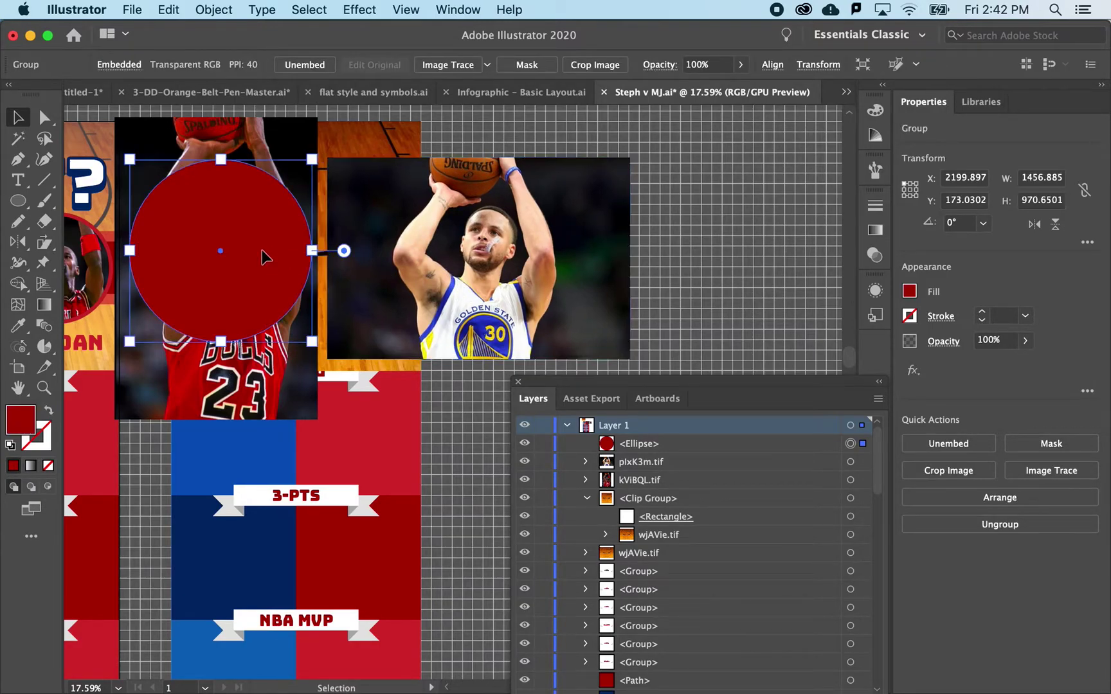
left_click_drag(196, 247, 450, 270)
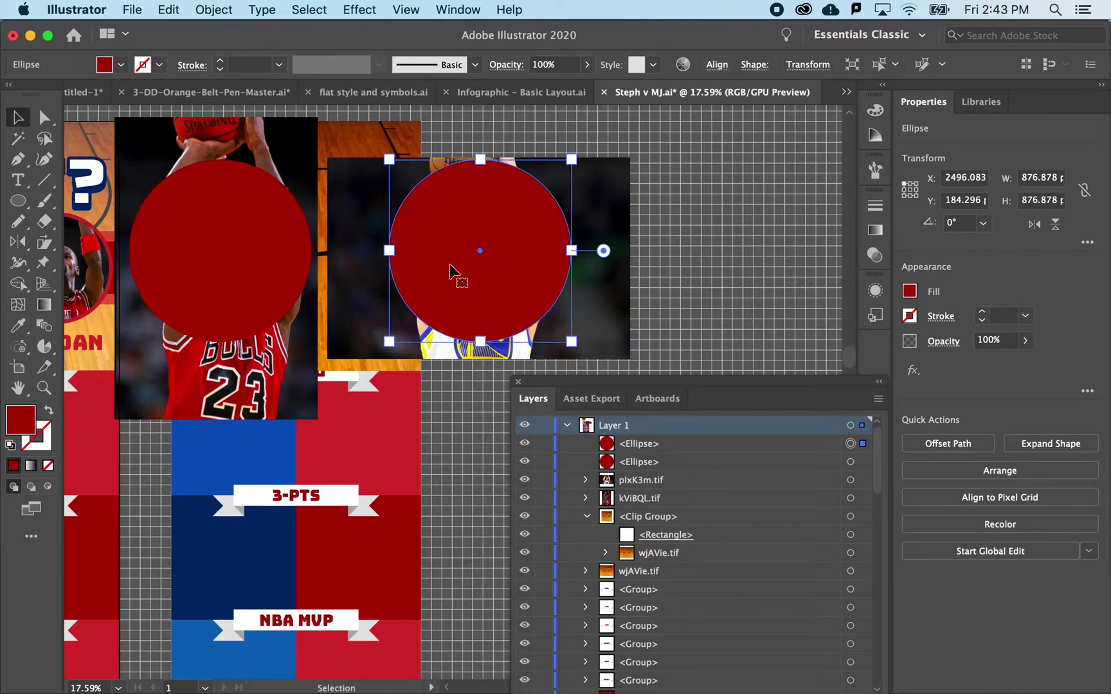
Step: Clip the Jordan photo inside its red circle with Make Clipping Mask
left_click(278, 140)
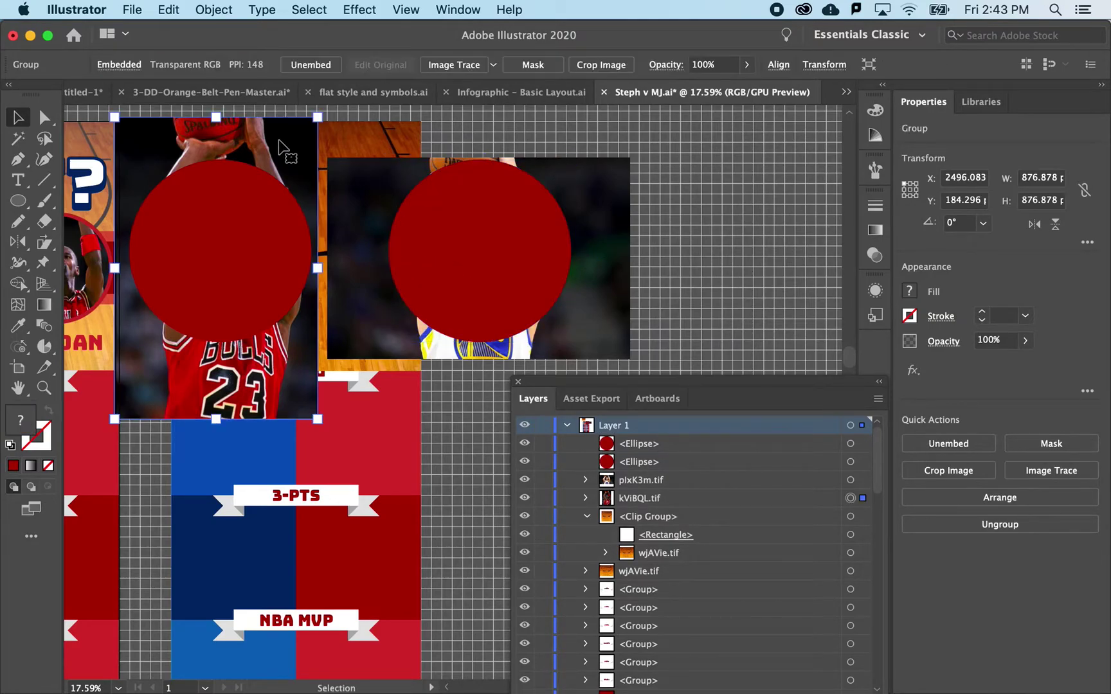
left_click(248, 216, "shift")
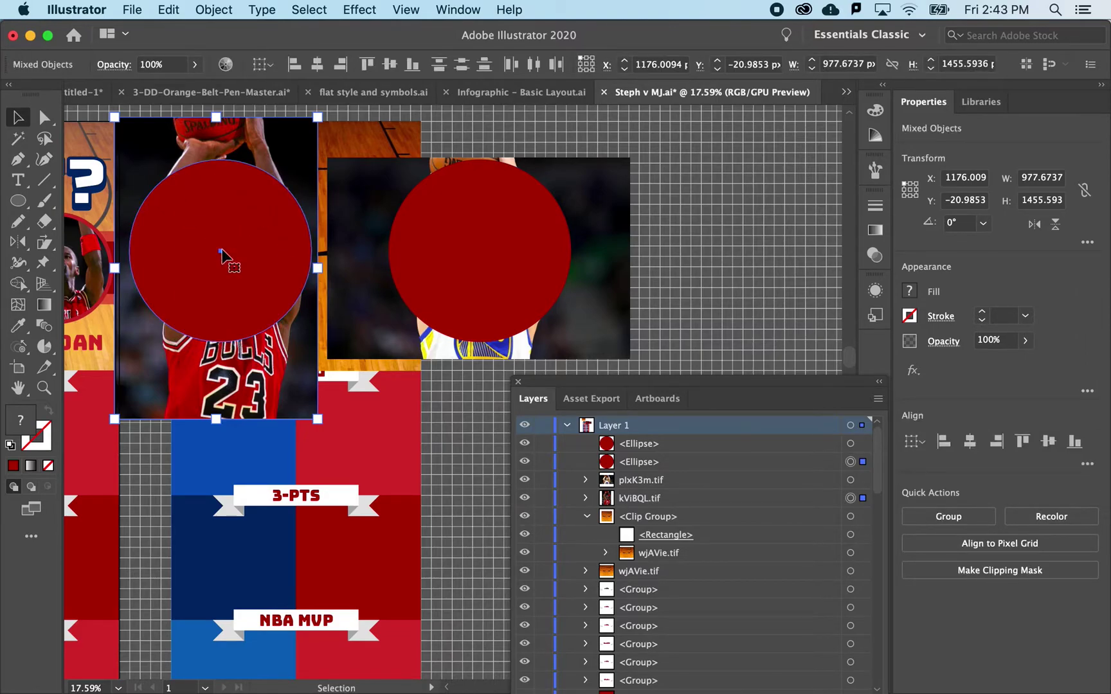
scroll(231, 233, "left", 2)
scroll(231, 233, "up", 1)
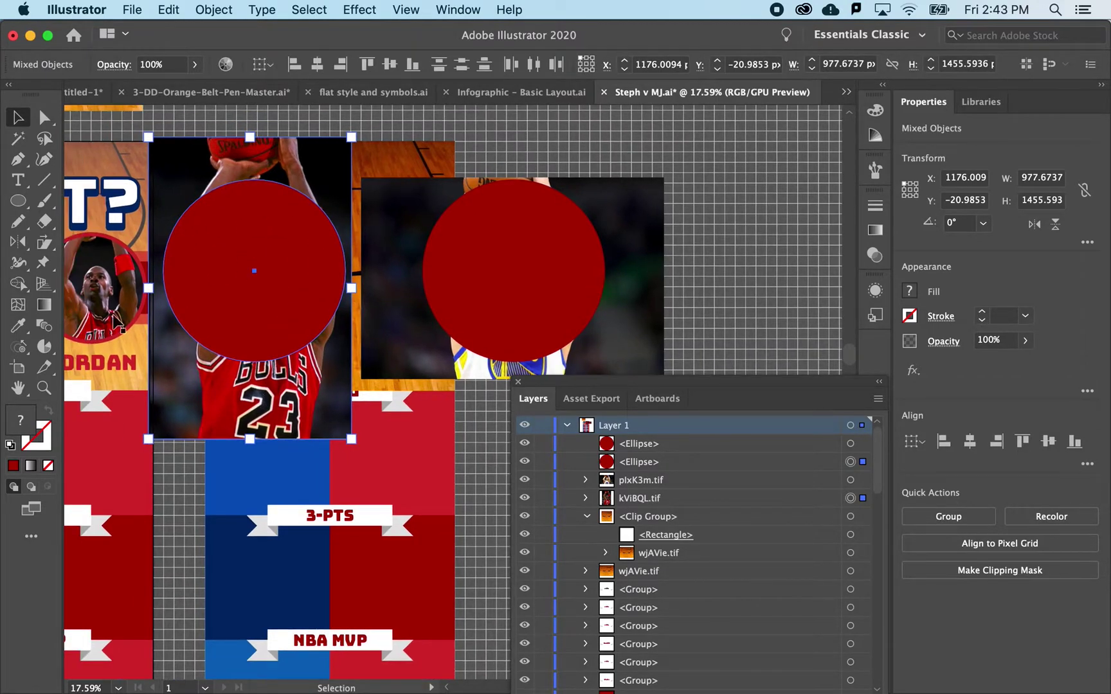
right_click(233, 262)
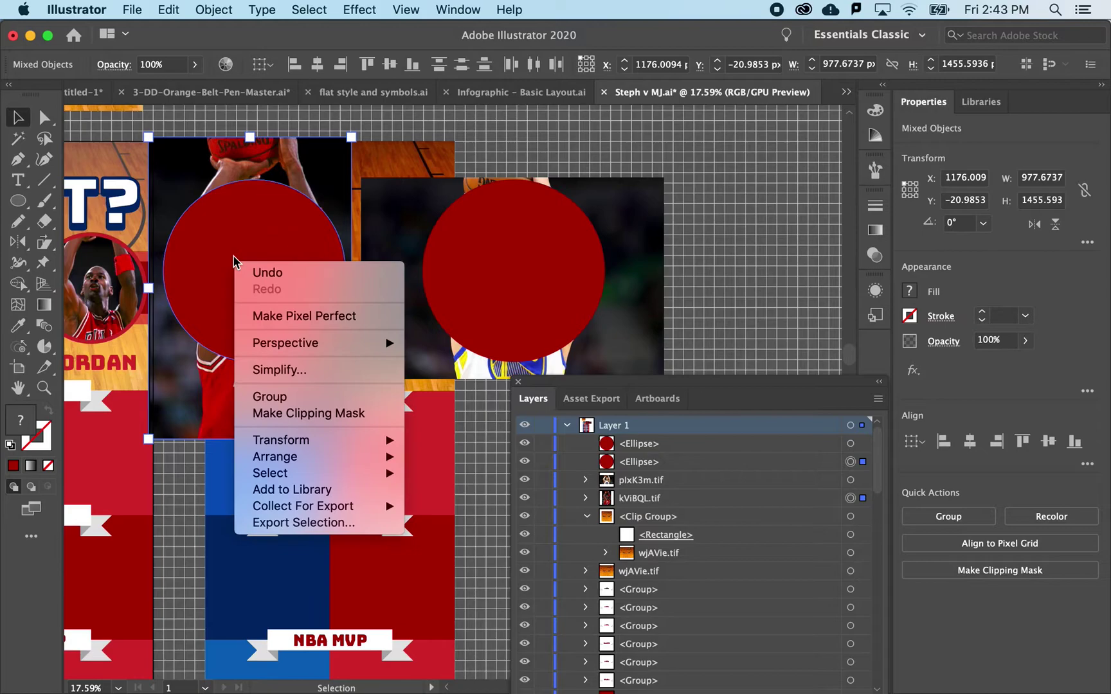
left_click(292, 416)
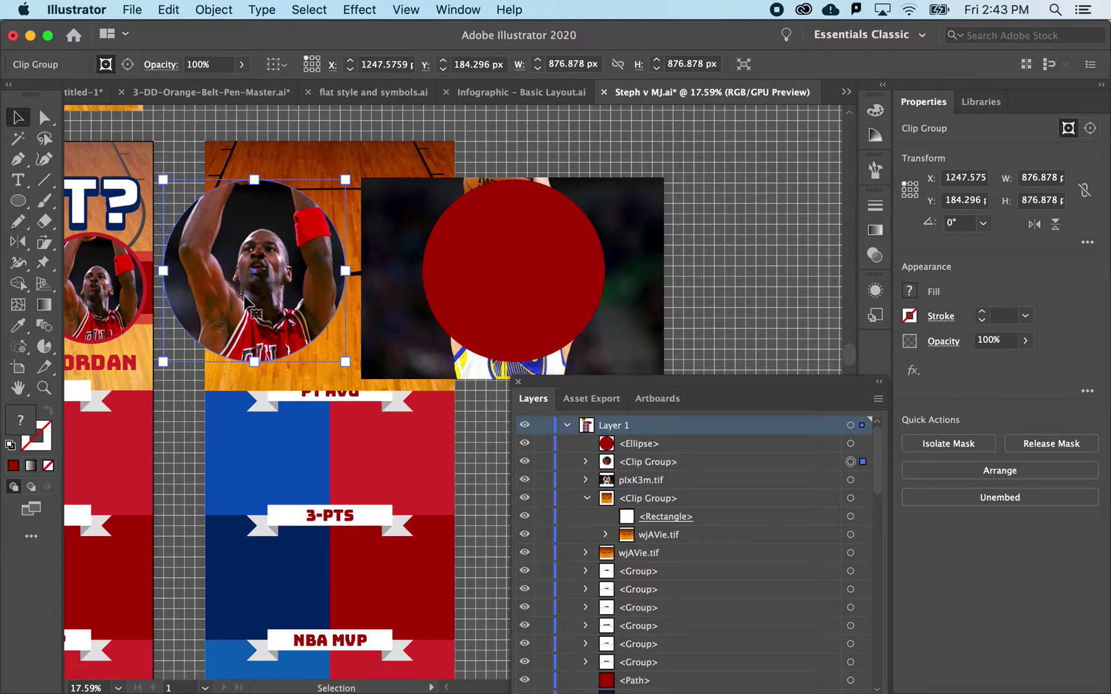
Step: Clip the Steph photo inside the copied circle with Make Clipping Mask
left_click(547, 239)
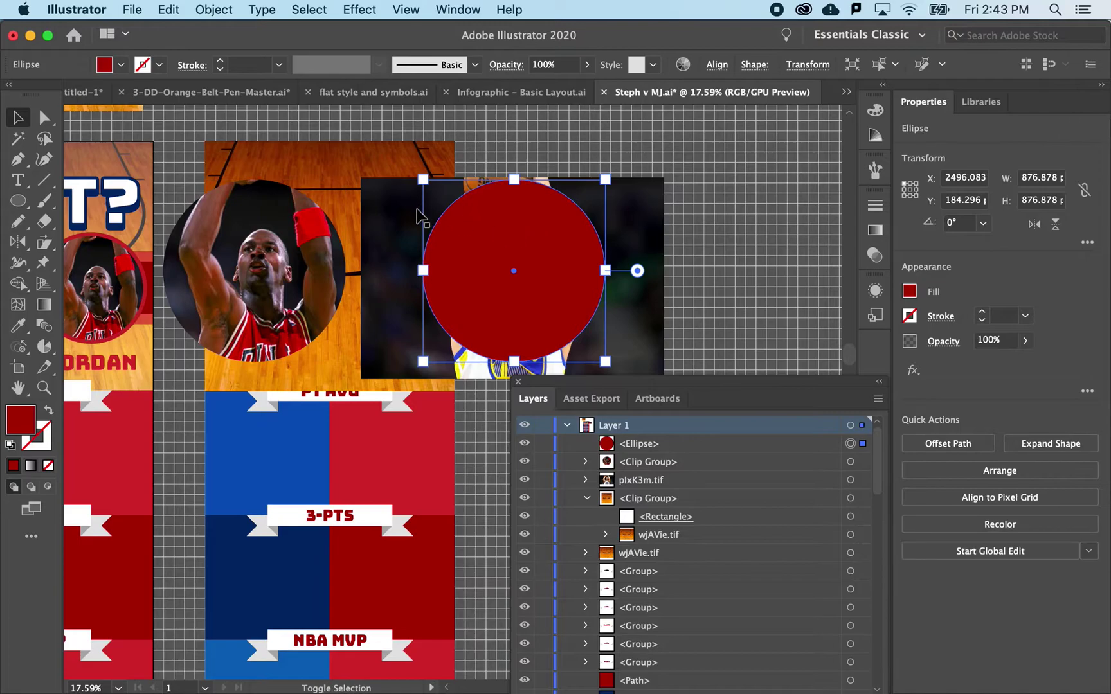
left_click(392, 218, "shift")
right_click(394, 219)
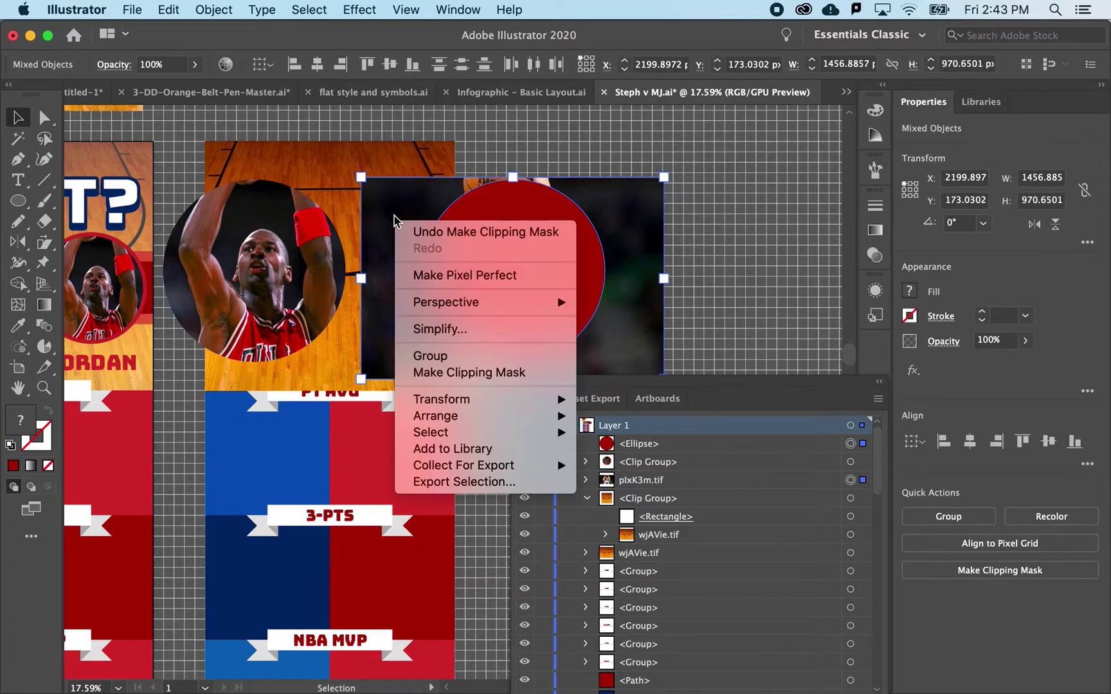
left_click(444, 373)
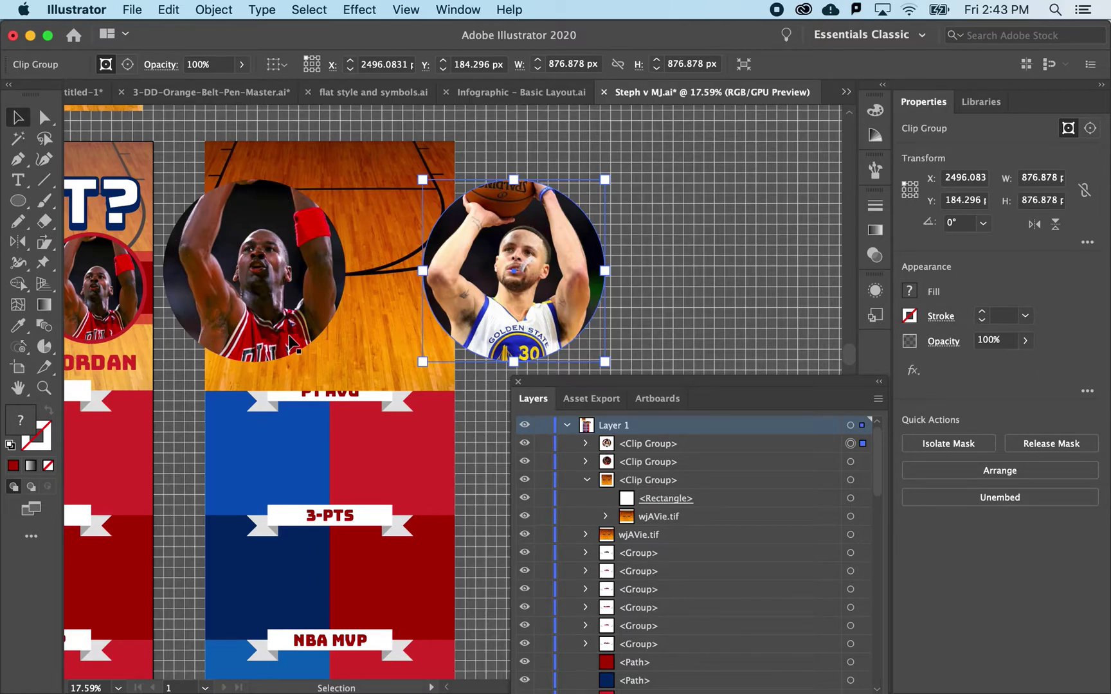
scroll(291, 343, "left", 6)
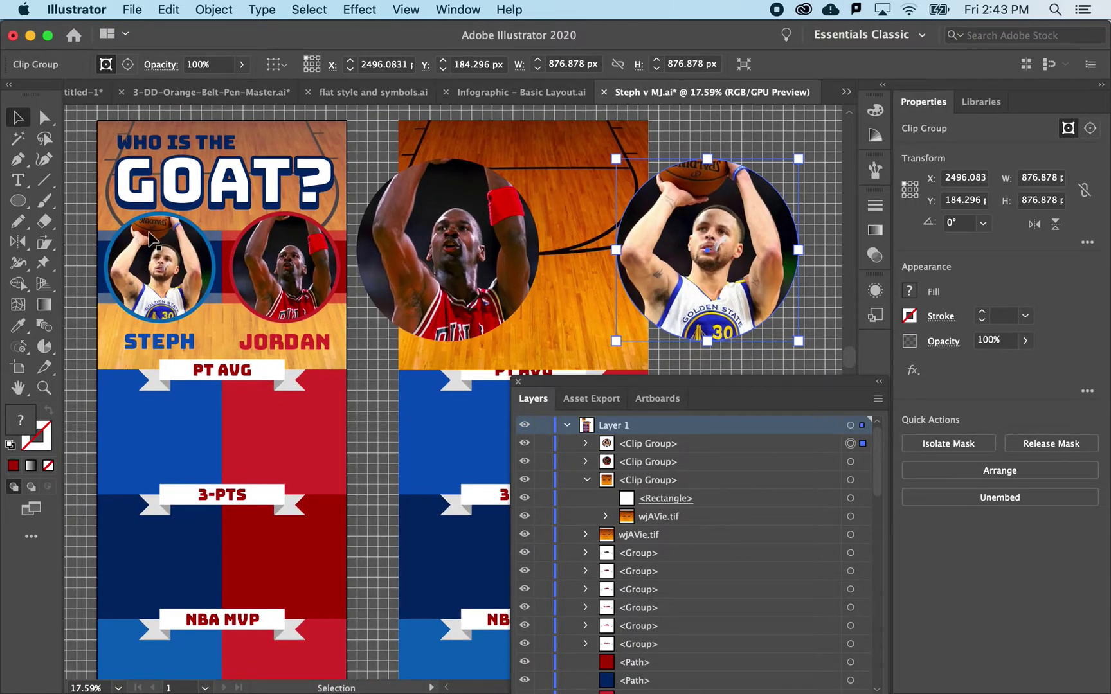
scroll(164, 241, "right", 1)
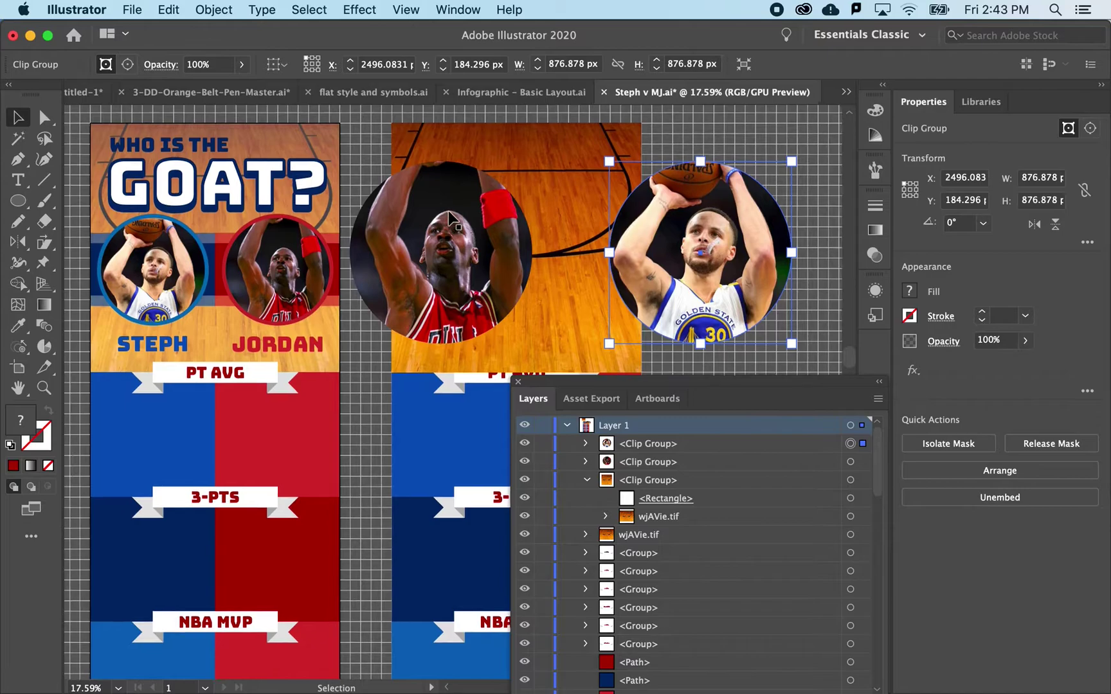
scroll(450, 219, "right", 2)
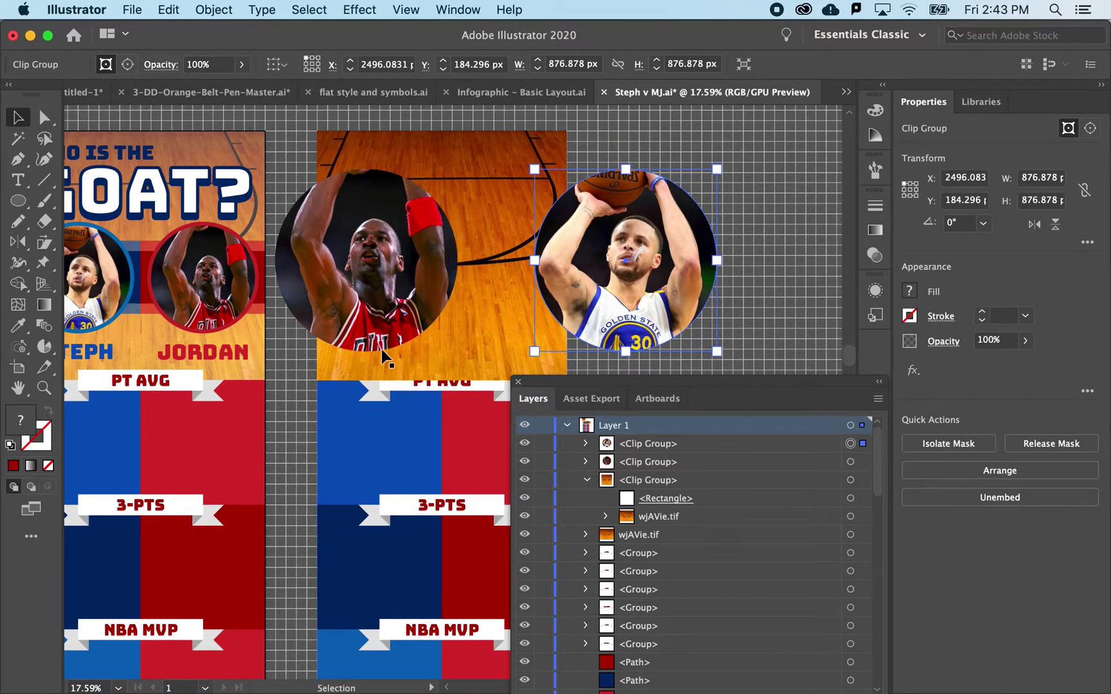
Step: Expand the Jordan clip group in Layers, selecting its Ellipse mask and then the whole group
left_click(412, 192)
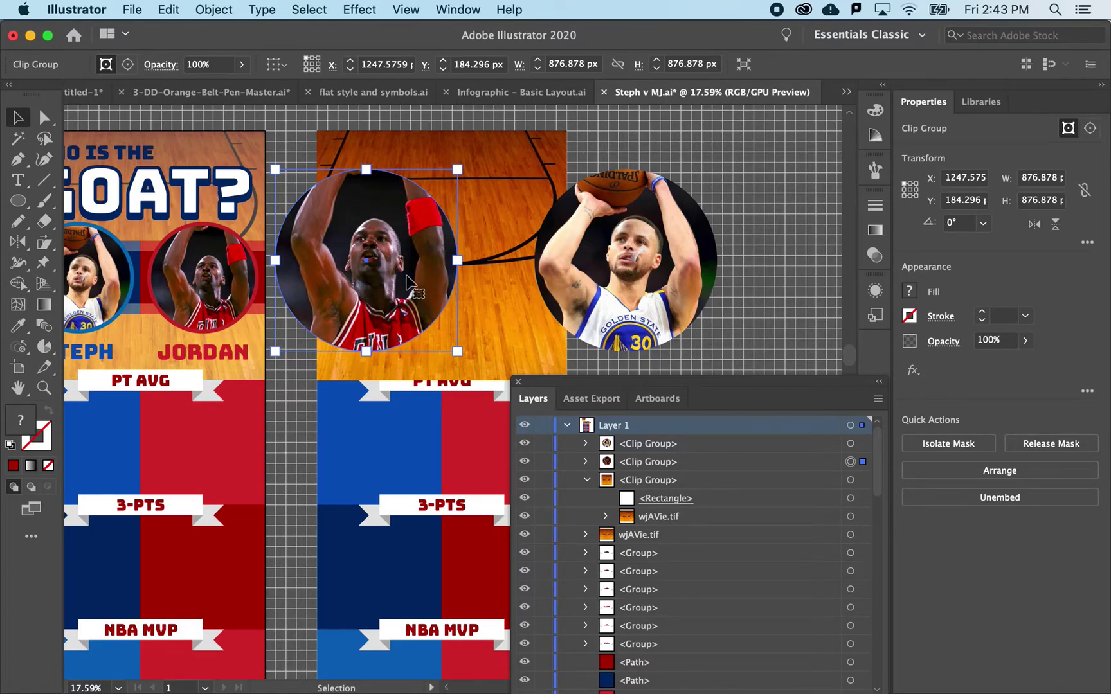
left_click(655, 461)
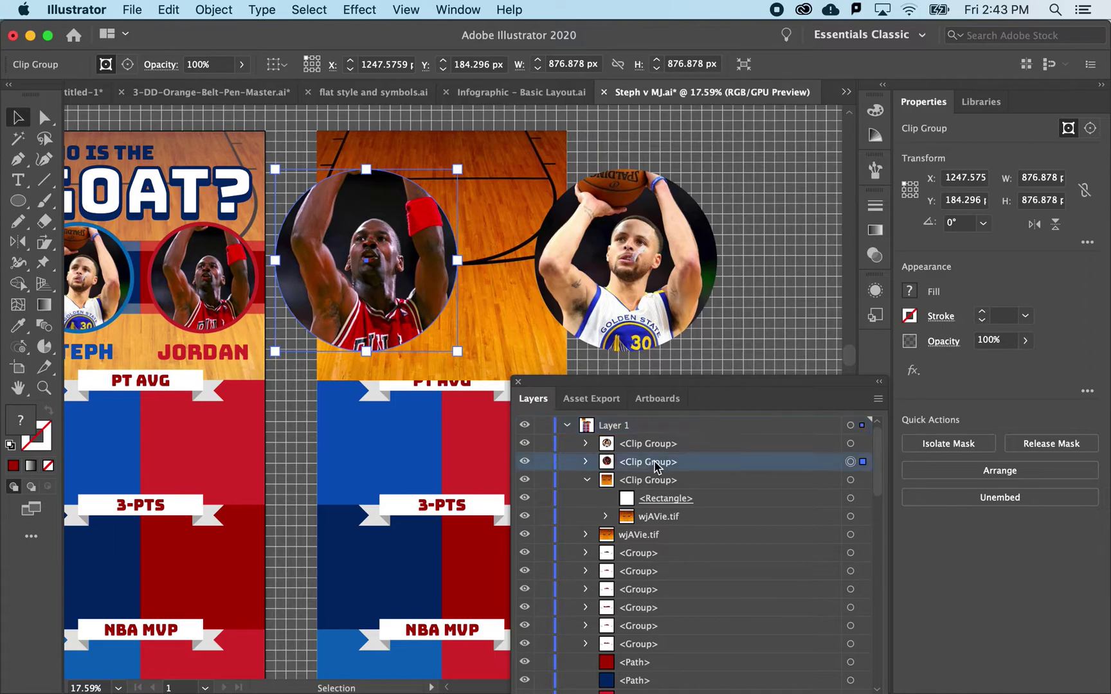
left_click(585, 462)
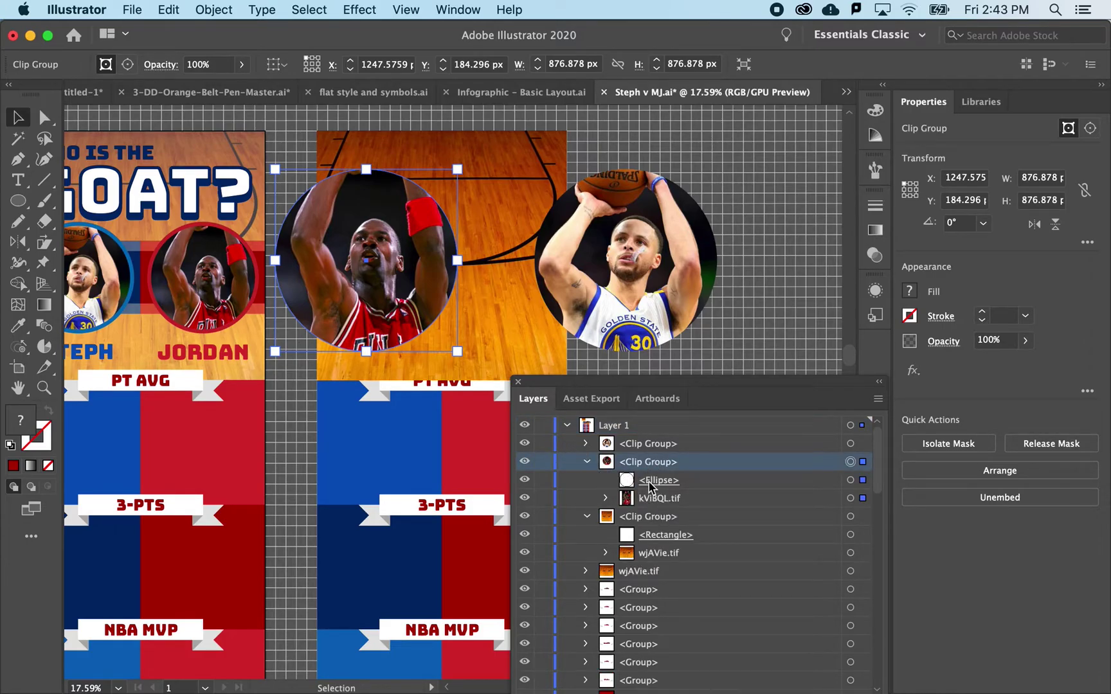
left_click(708, 492)
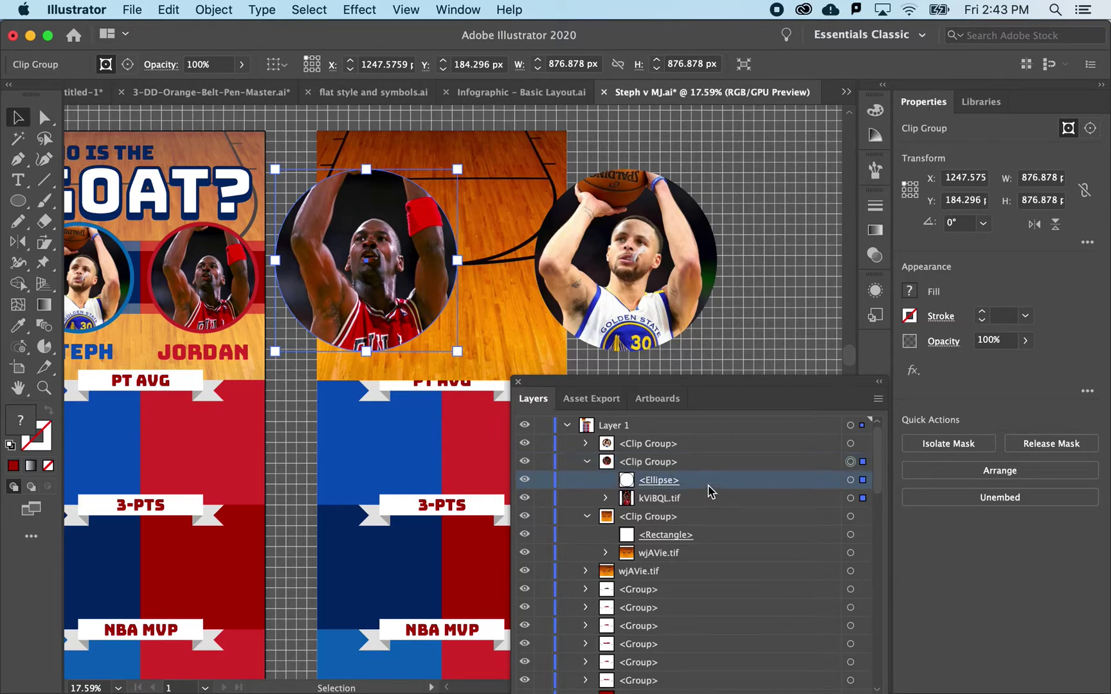
left_click(850, 481)
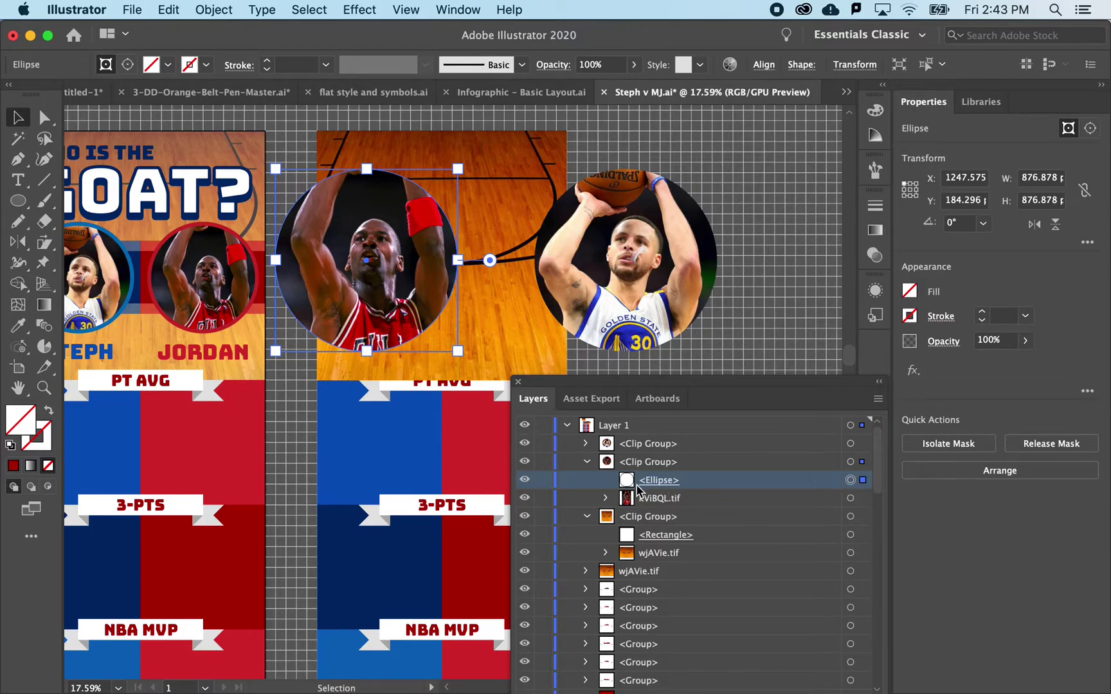
left_click(690, 464)
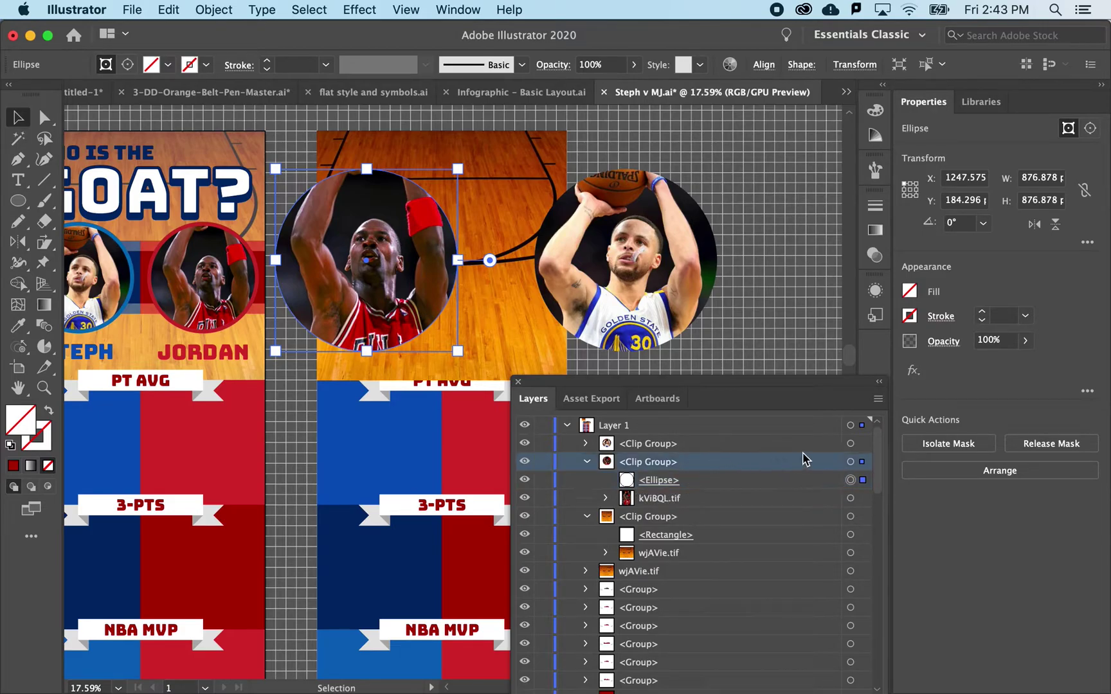
left_click(850, 462)
left_click(850, 480)
left_click(850, 461)
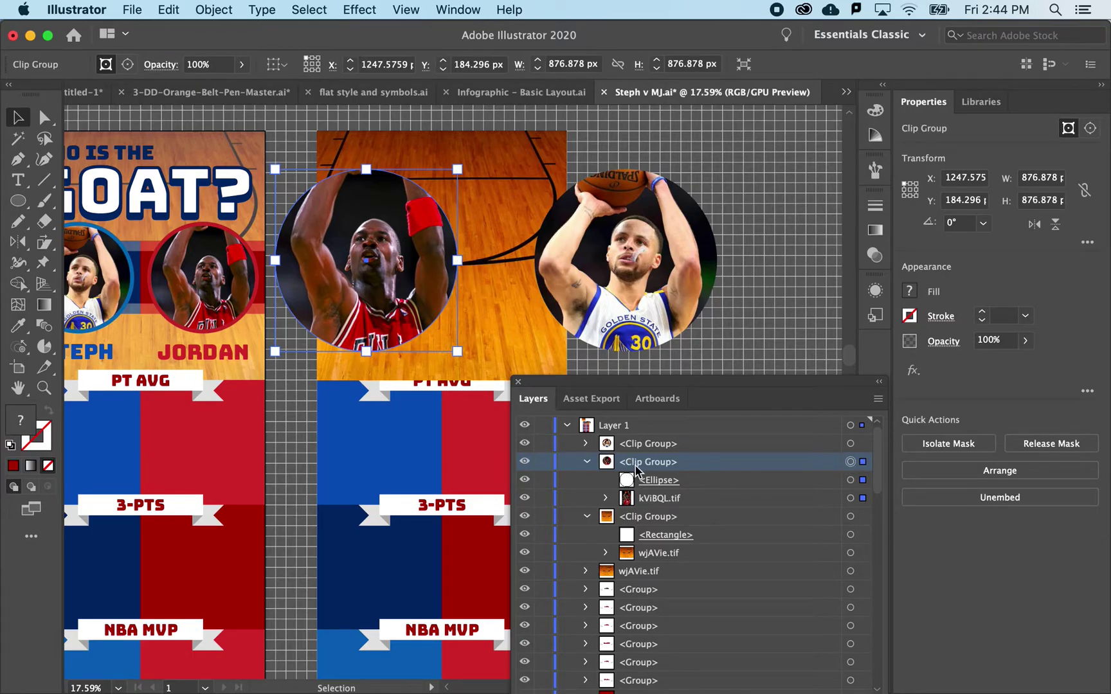
Step: Duplicate the Jordan clipping circle in front of his photo and select the copy
key("a")
key("super+c")
key("super+f")
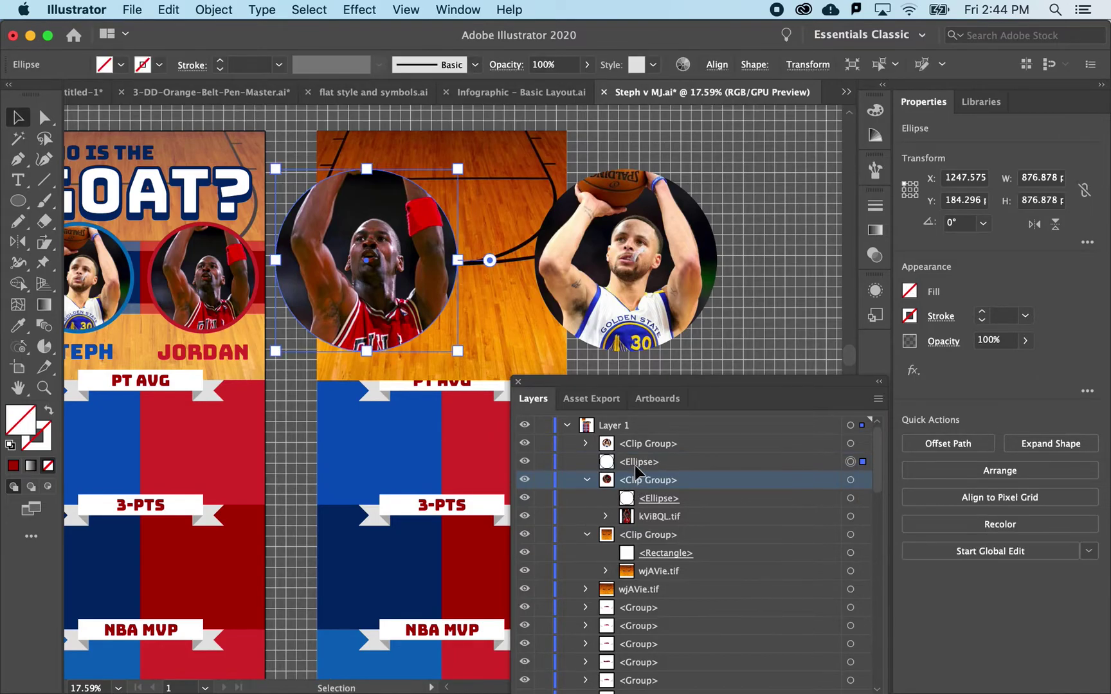
left_click(633, 468)
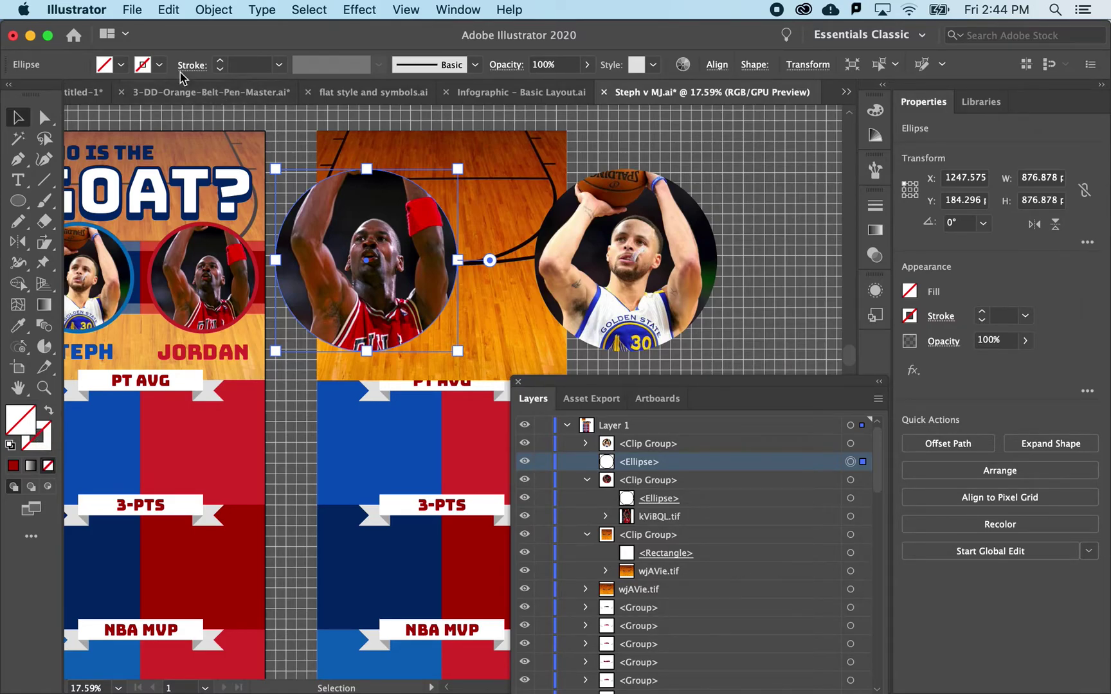
Step: Give the circle copy a red stroke thickened to 35 pt
left_click(160, 65)
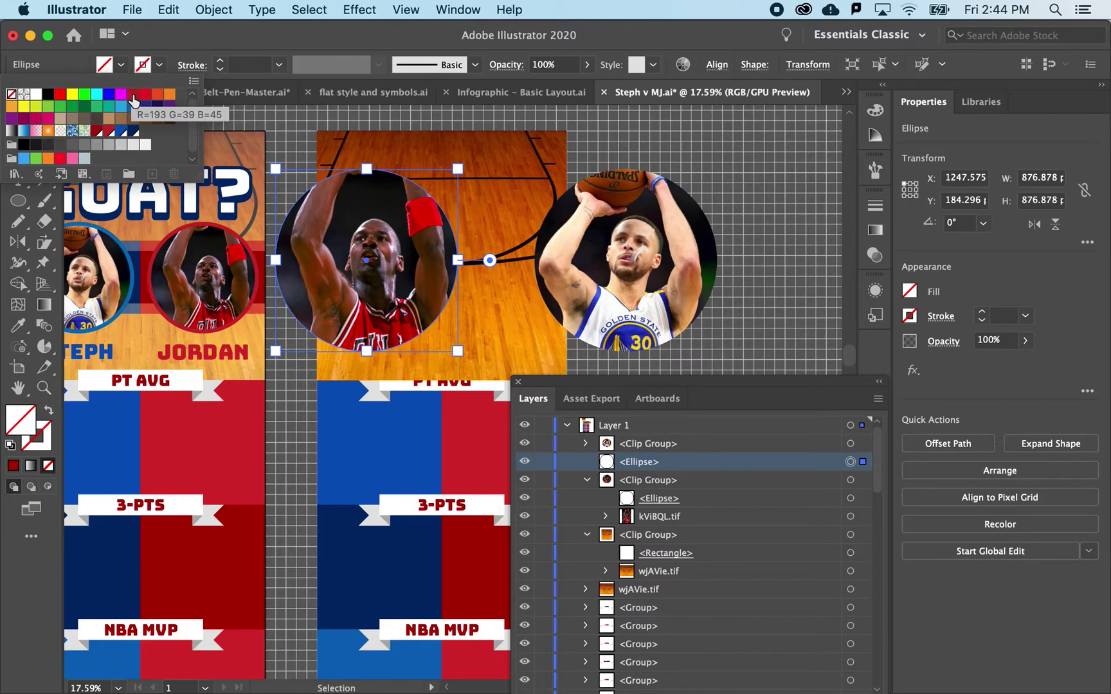
left_click(109, 132)
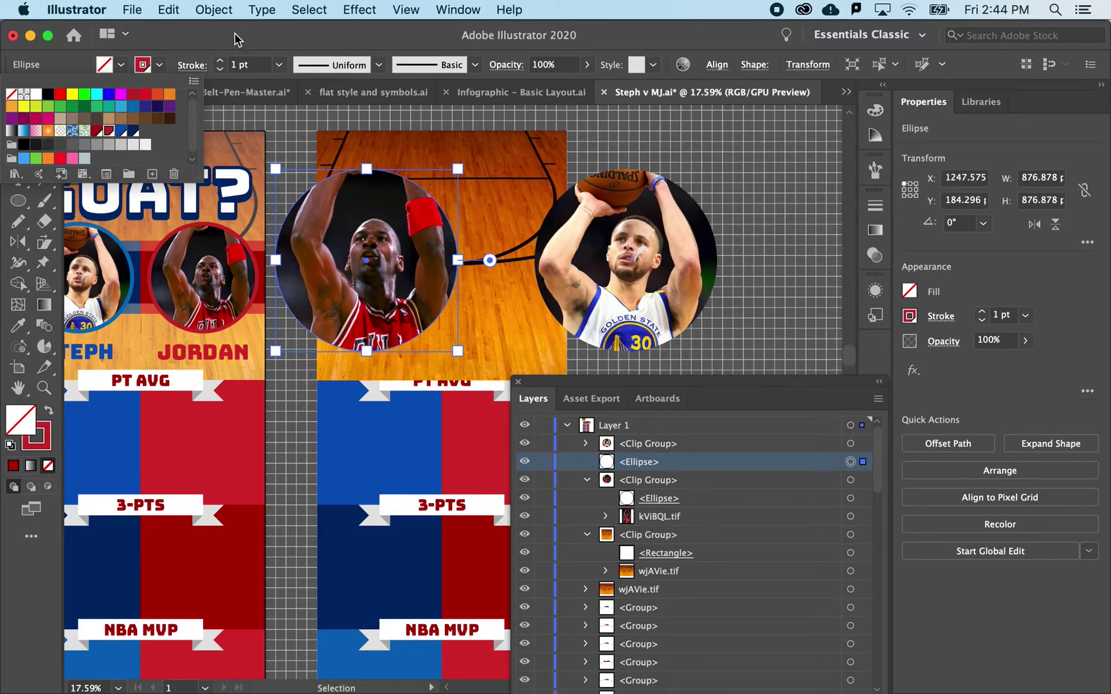
left_click(220, 65)
left_click_drag(221, 66, 221, 67)
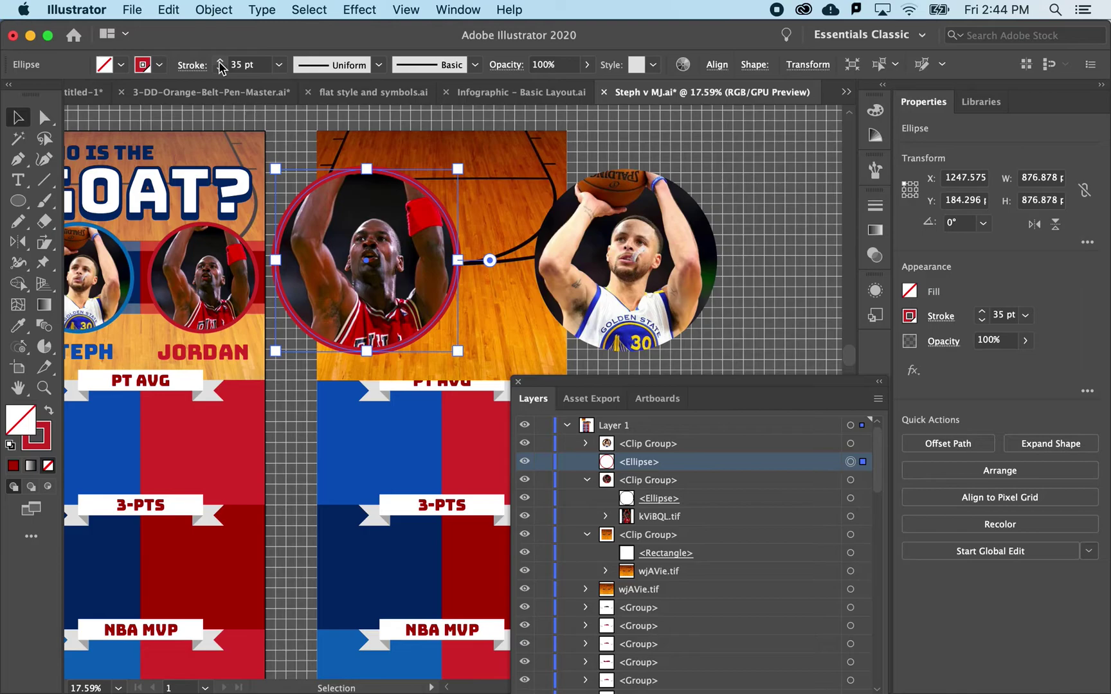
Step: Find and select the Steph clip group and its clipping circle in the Layers panel
left_click(581, 243)
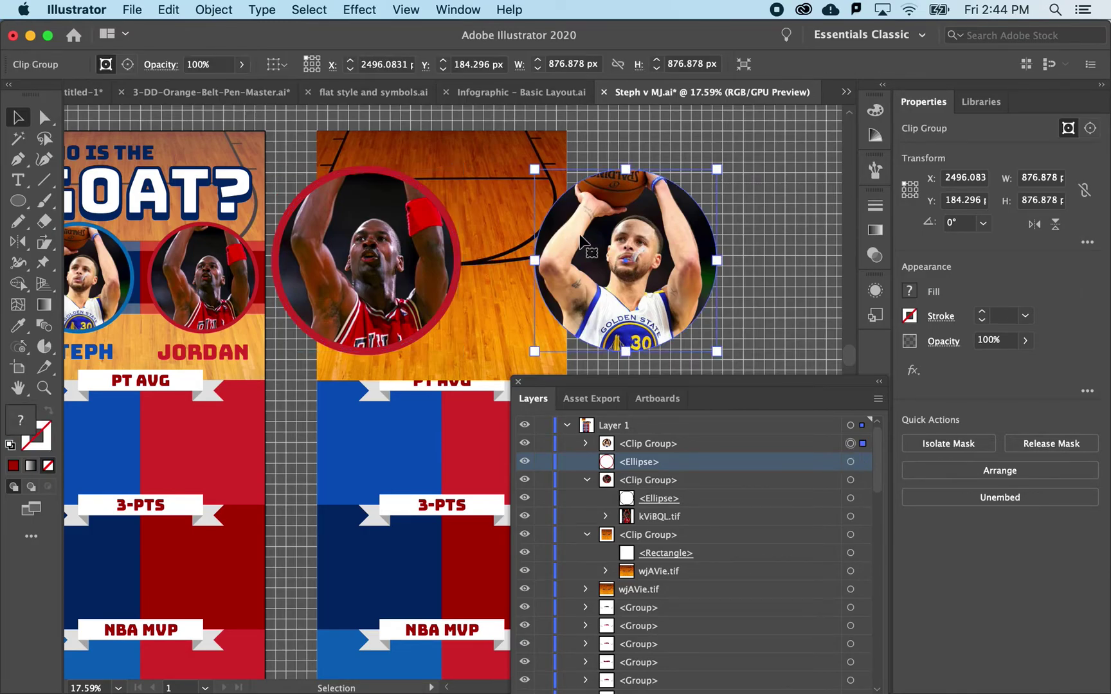
scroll(580, 243, "down", 1)
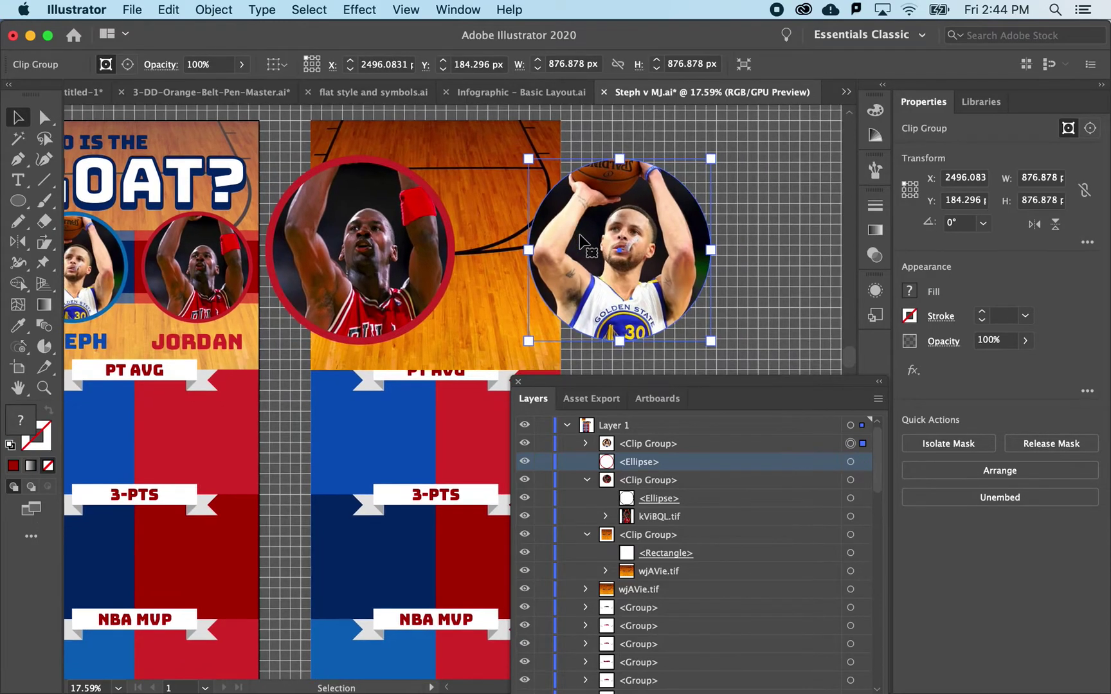
left_click(711, 553)
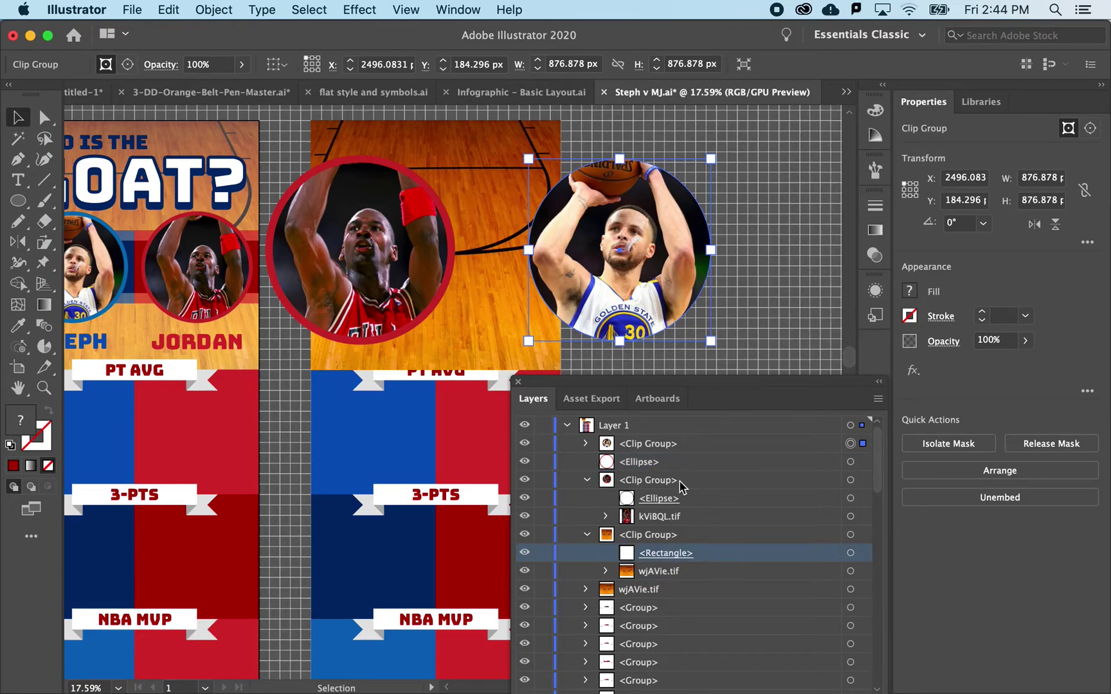
left_click(585, 444)
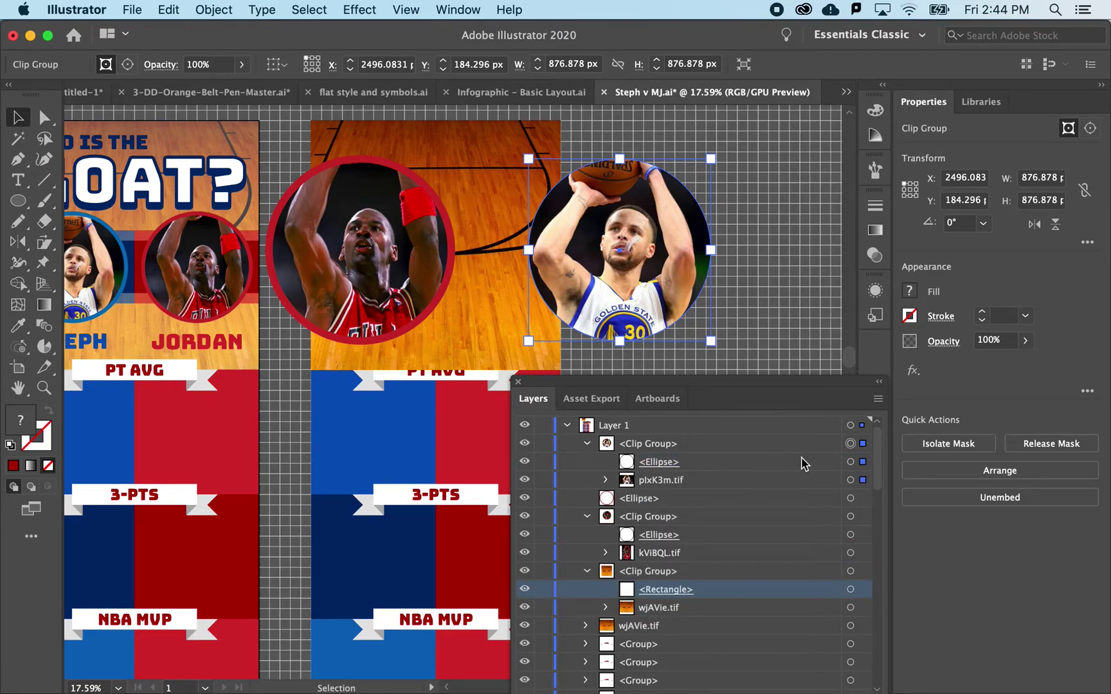
left_click(850, 461)
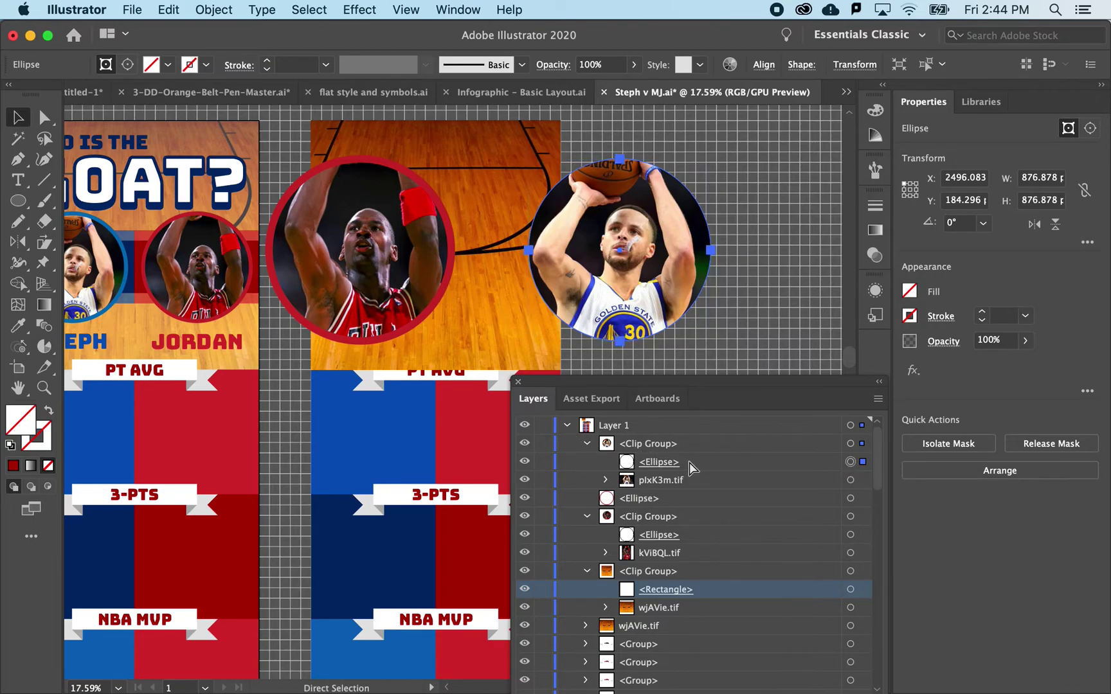
left_click(655, 444)
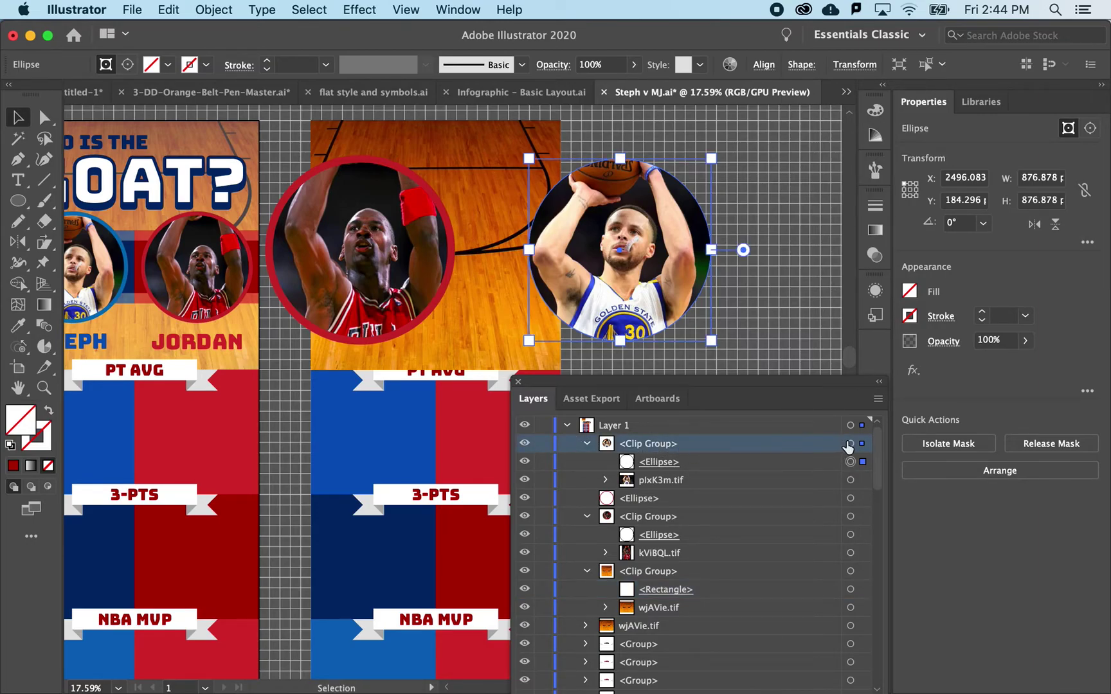
left_click(849, 444)
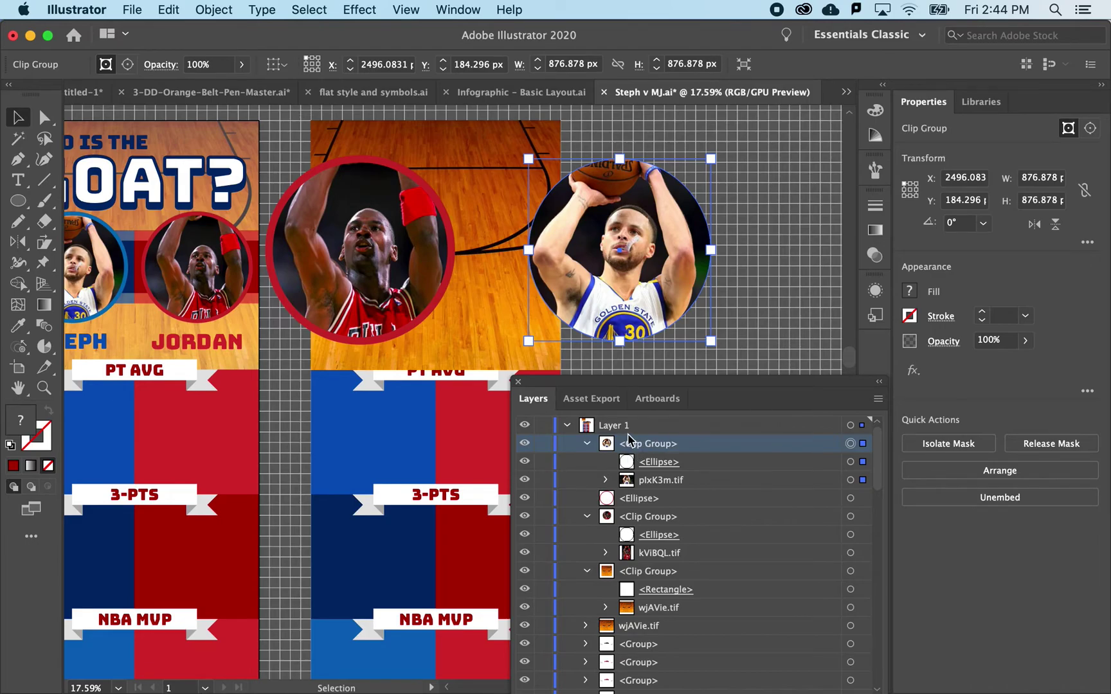
Step: Duplicate Steph's clipping circle in front of the photo
key("a")
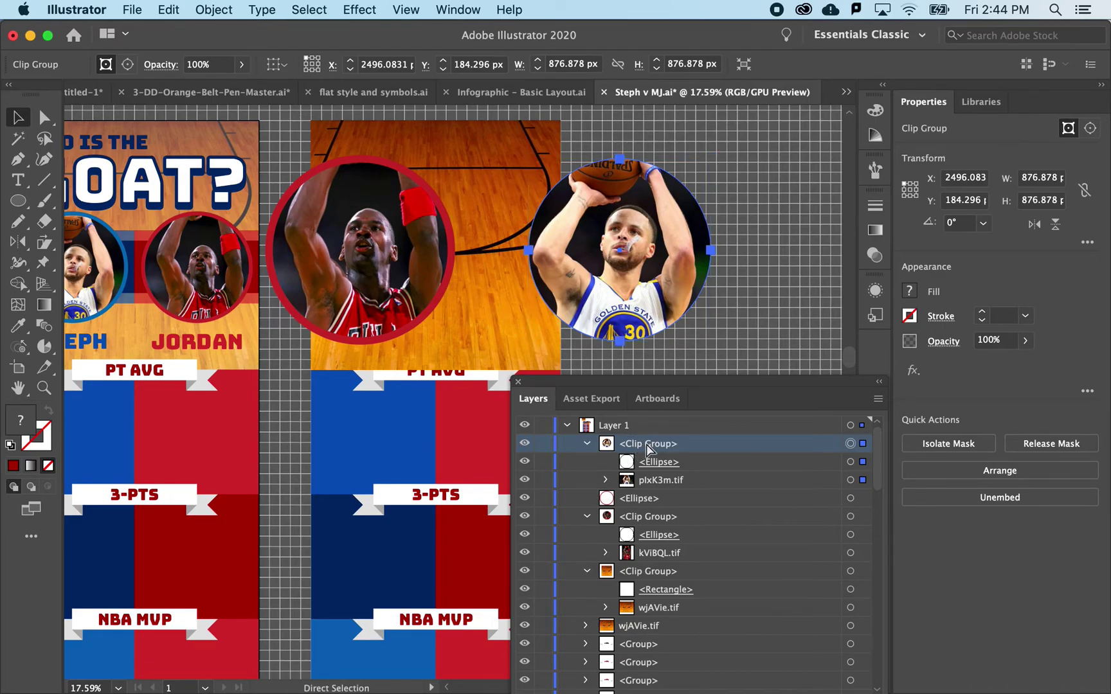
key("super+c")
key("super+f")
key("v")
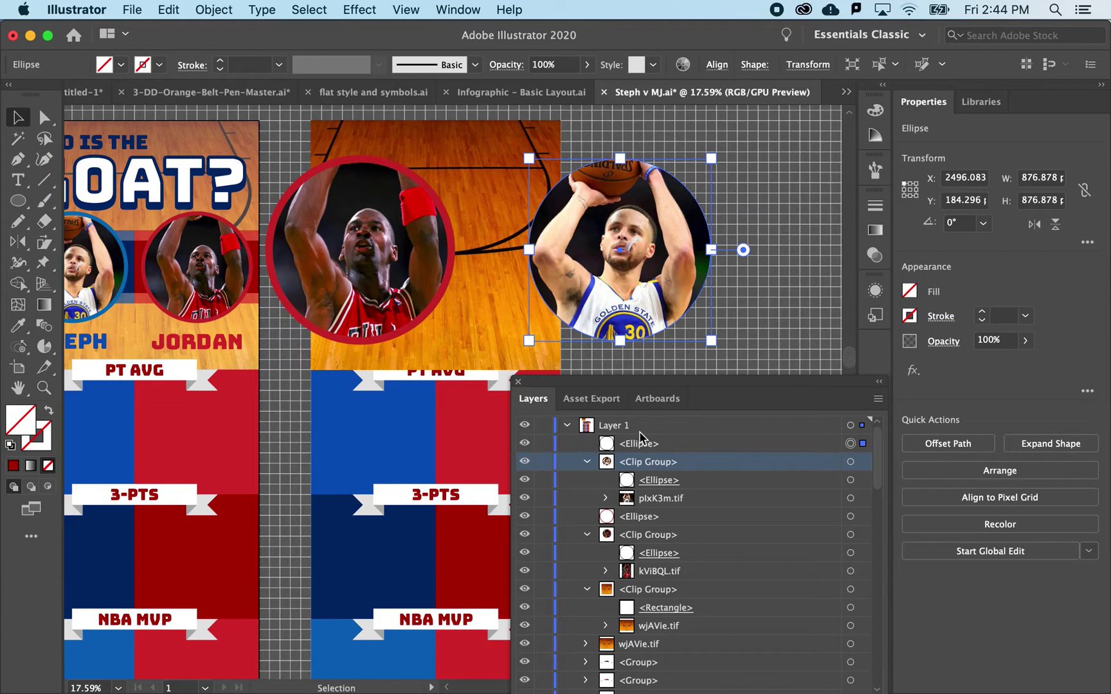
Step: Give the circle copy a blue stroke at 35 pt, matching Jordan's red ring
left_click(159, 65)
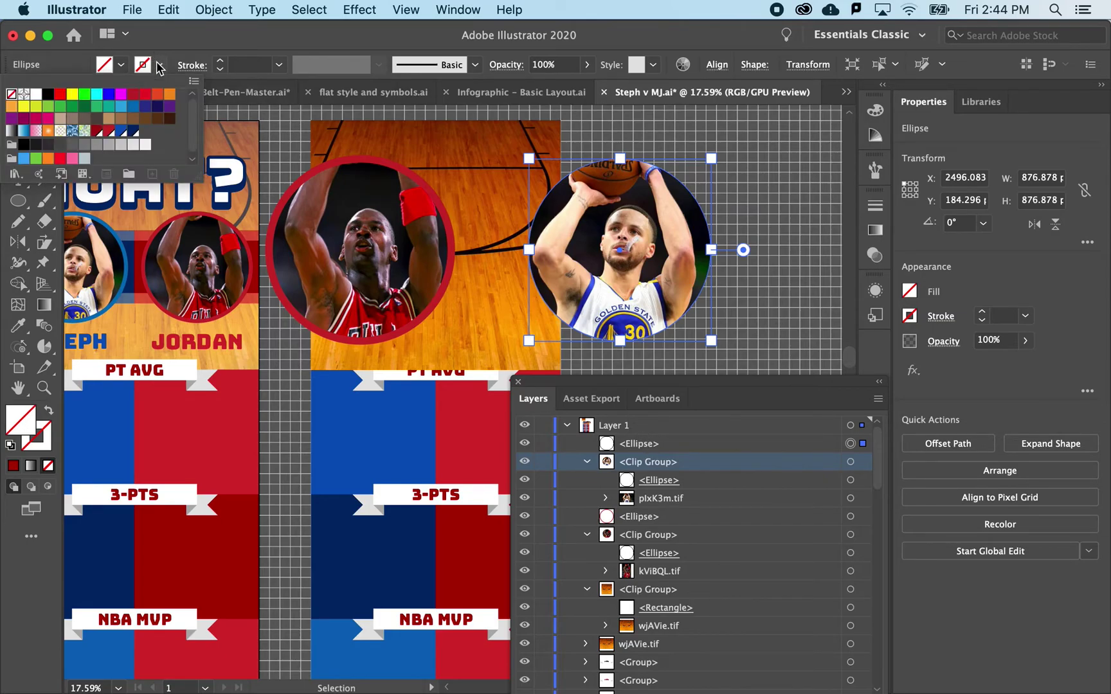
left_click(121, 132)
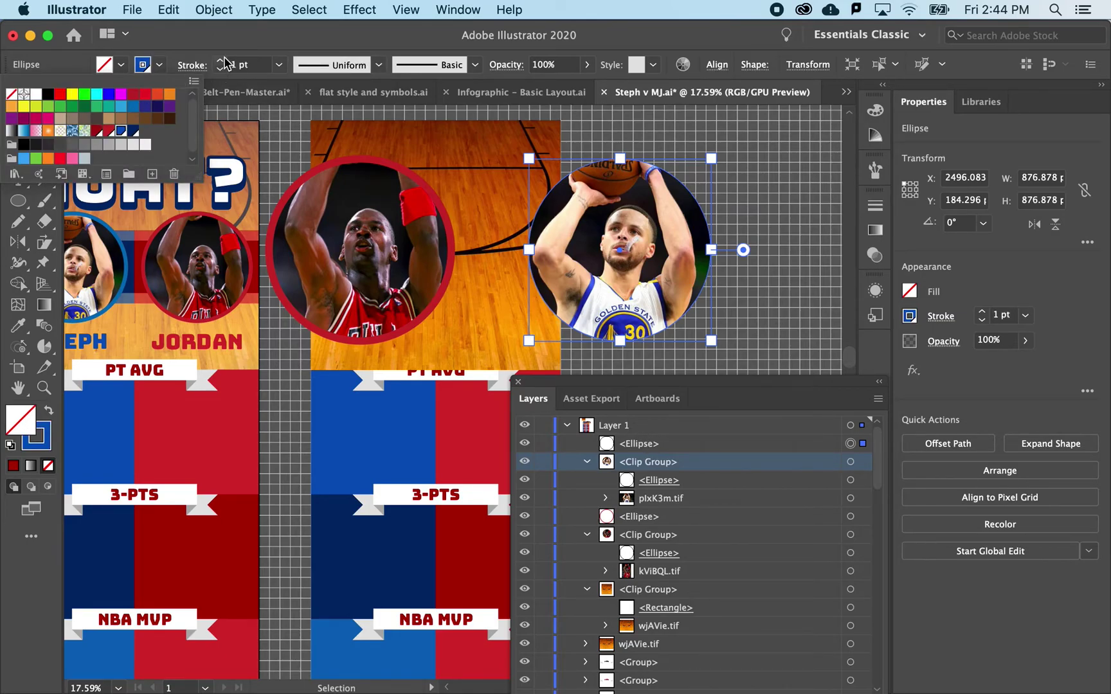
left_click_drag(220, 60, 220, 60)
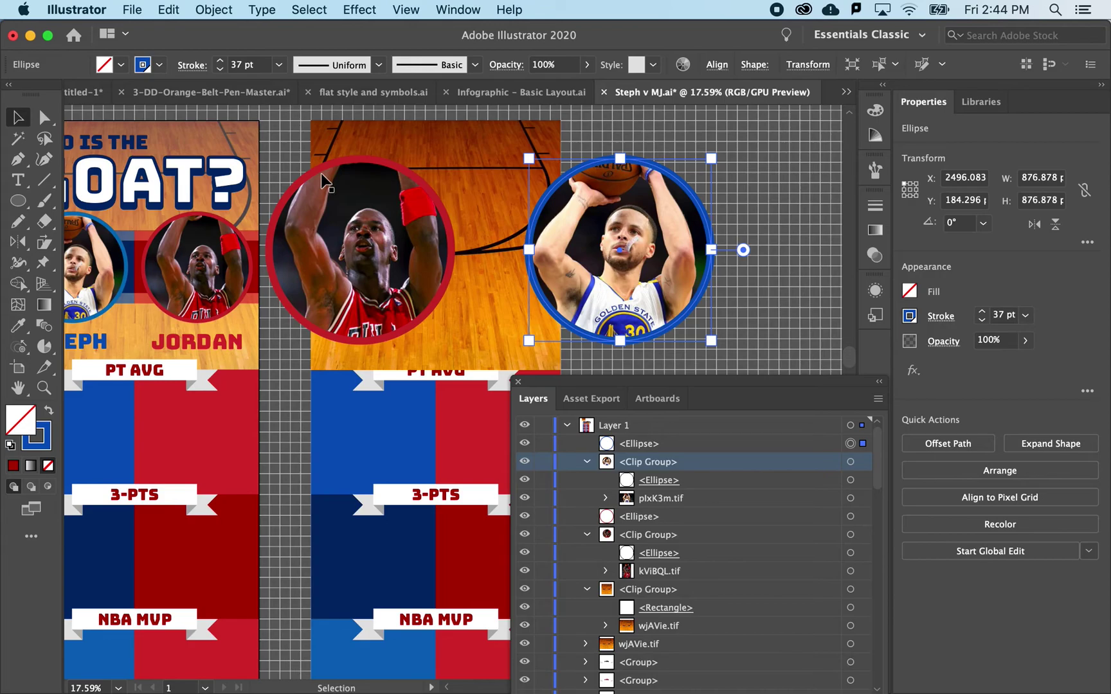
left_click(44, 117)
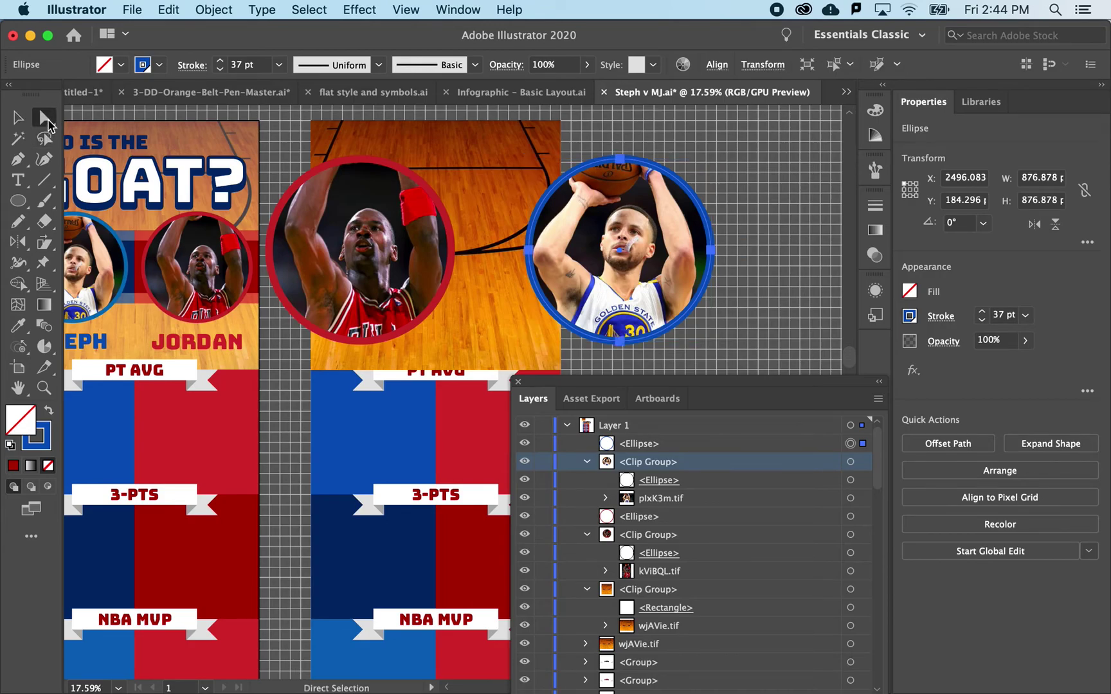
left_click(299, 182)
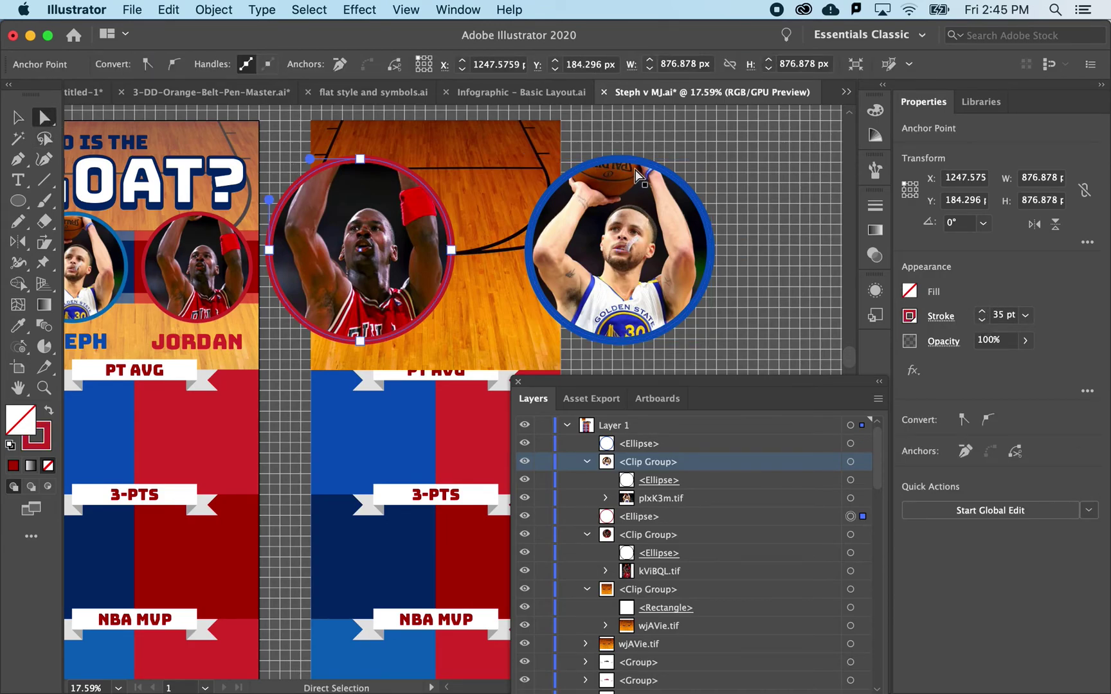
left_click(662, 169)
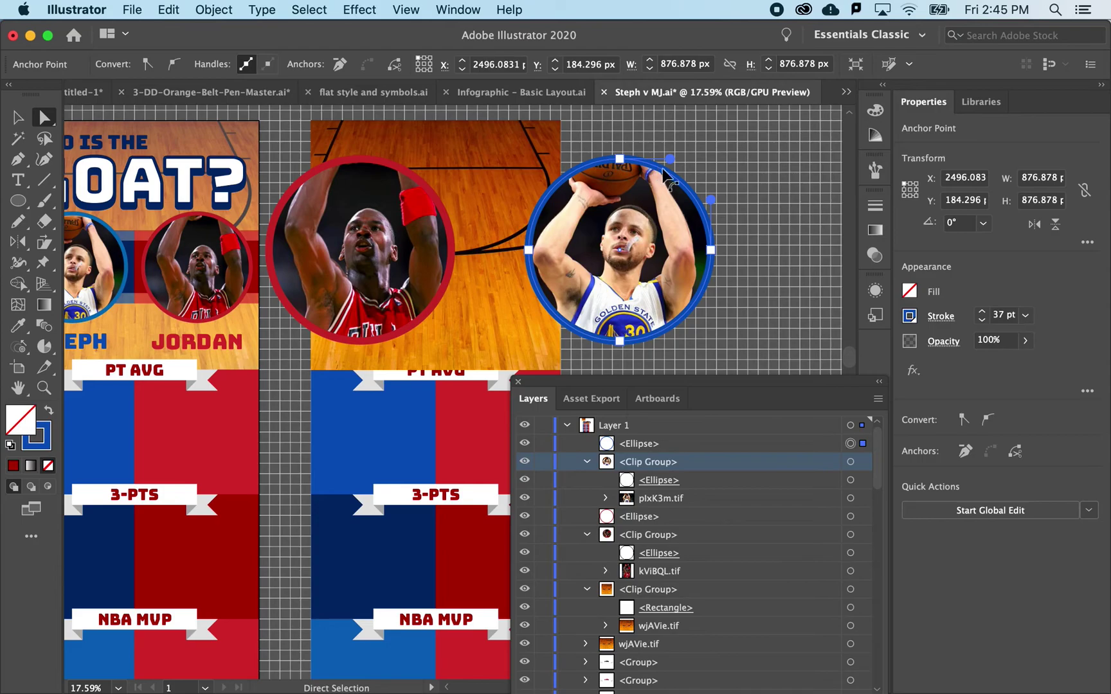
left_click(982, 312)
left_click(823, 290)
scroll(820, 292, "down", 2)
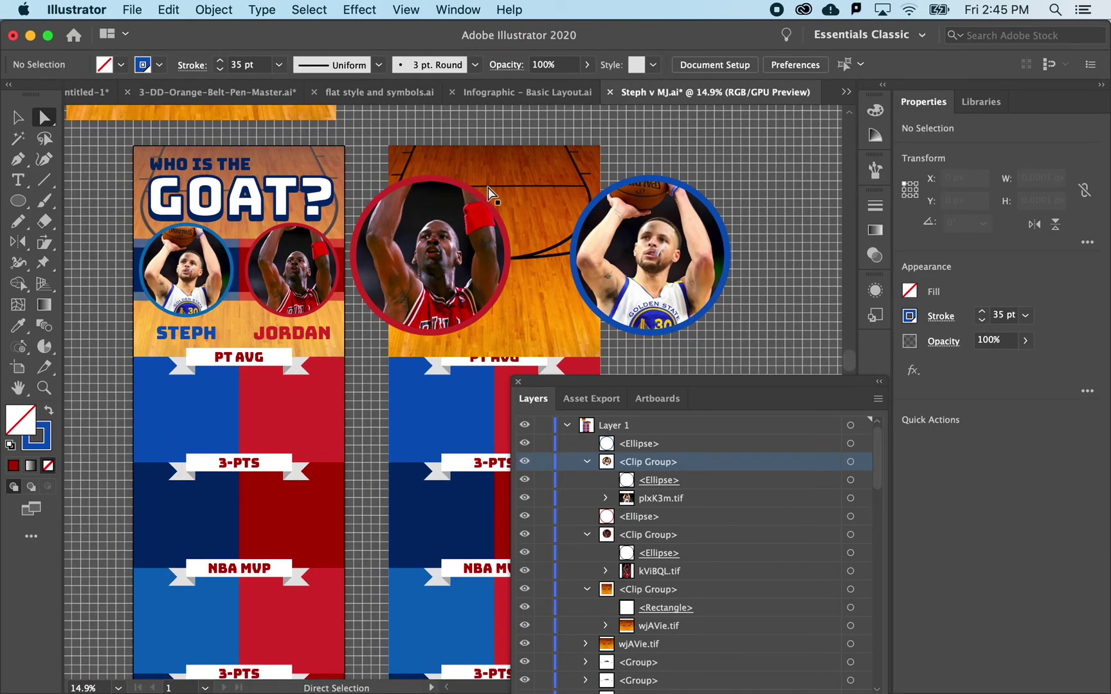
scroll(246, 292, "right", 3)
key("v")
left_click(381, 242)
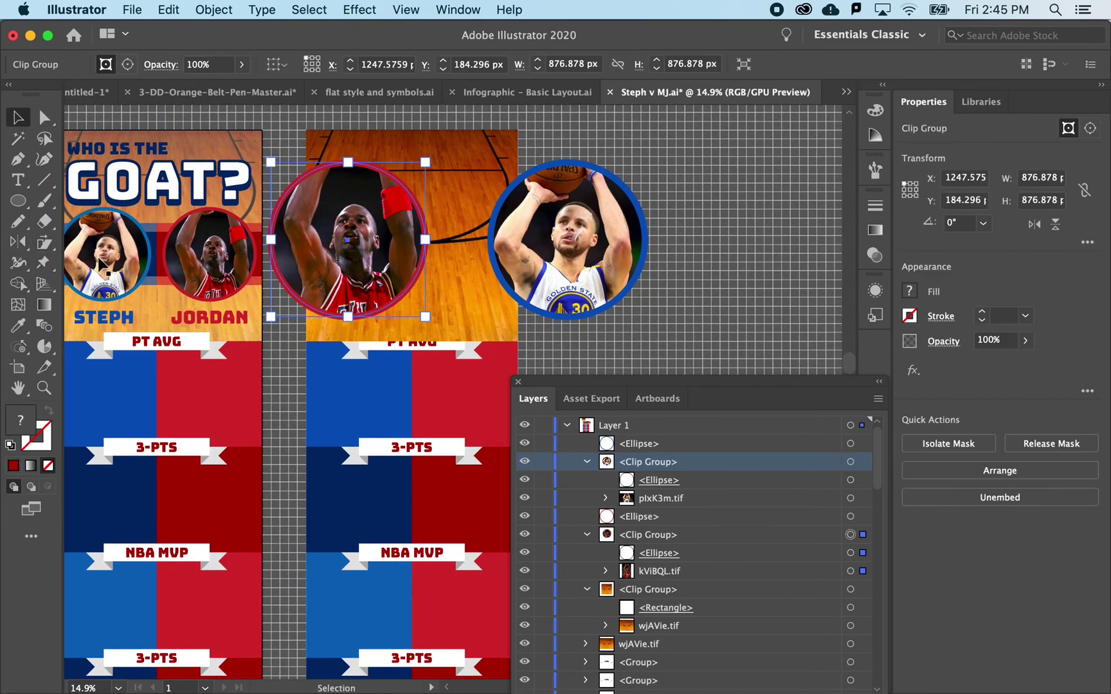
scroll(116, 273, "up", 5)
scroll(230, 286, "up", 2)
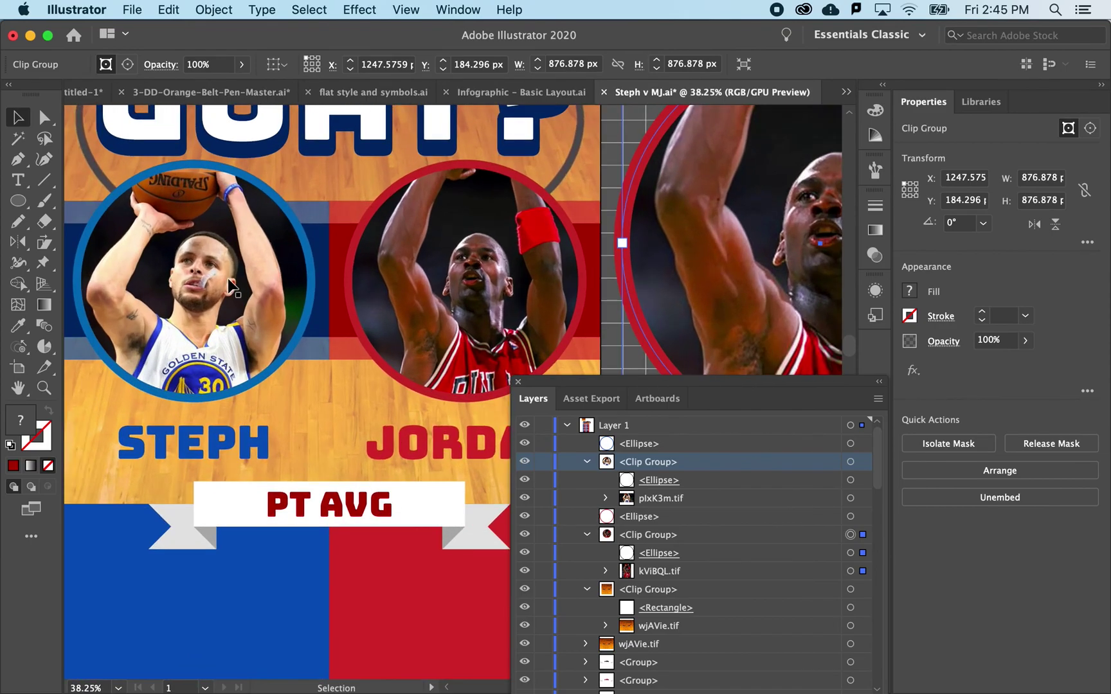
scroll(468, 341, "down", 1)
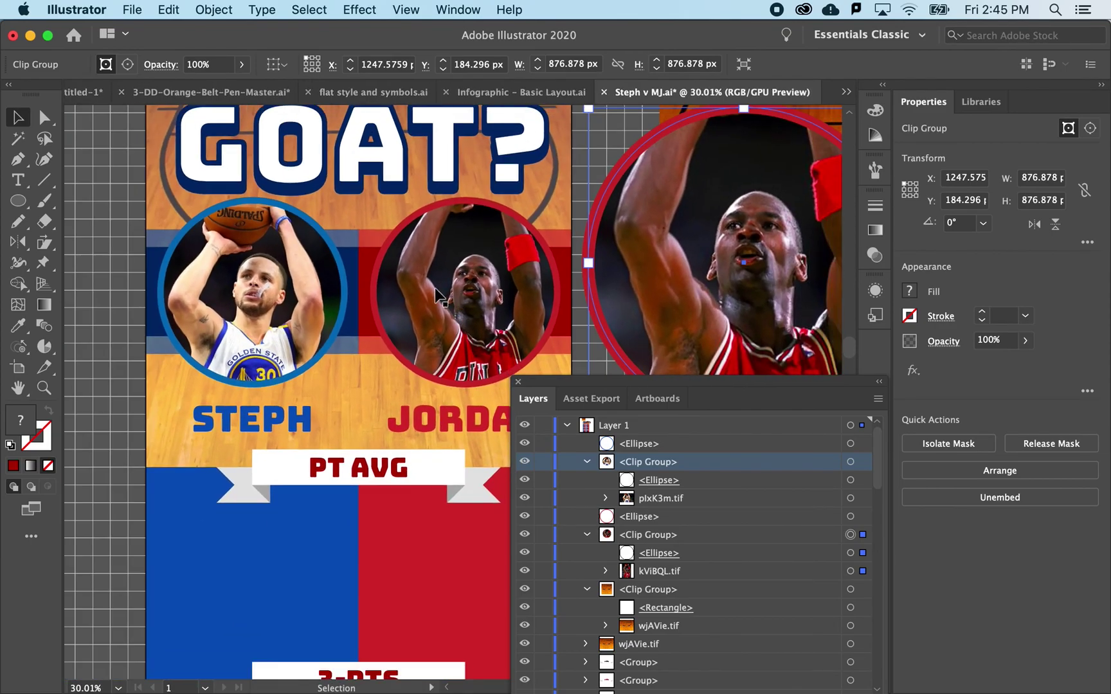
scroll(415, 312, "down", 2)
scroll(414, 312, "right", 5)
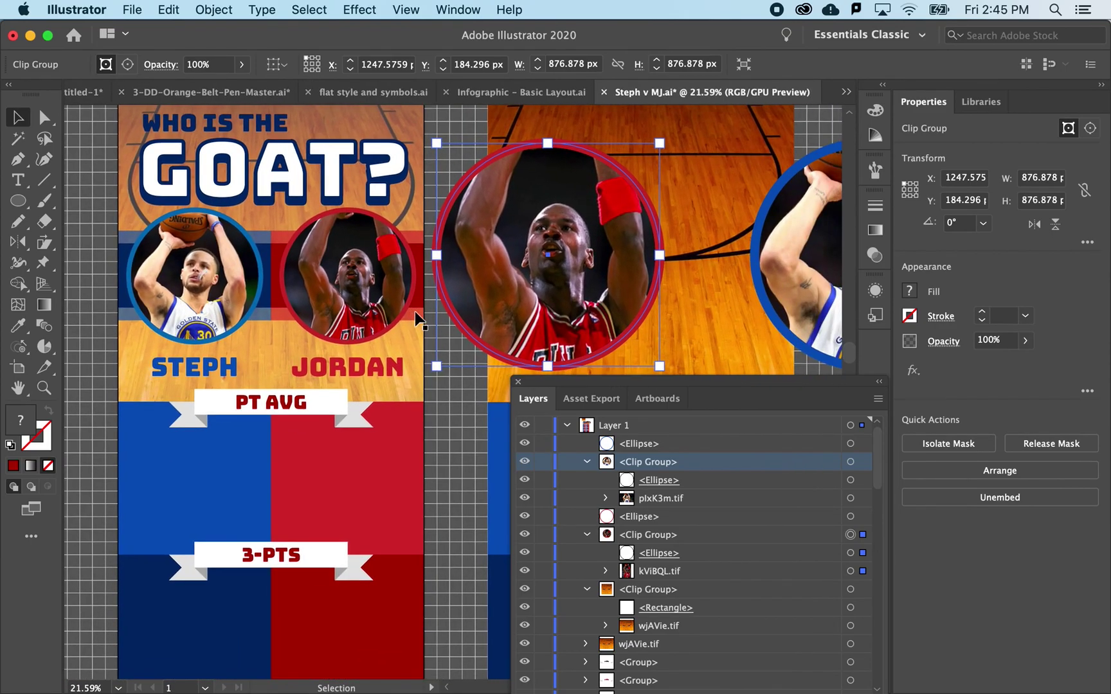